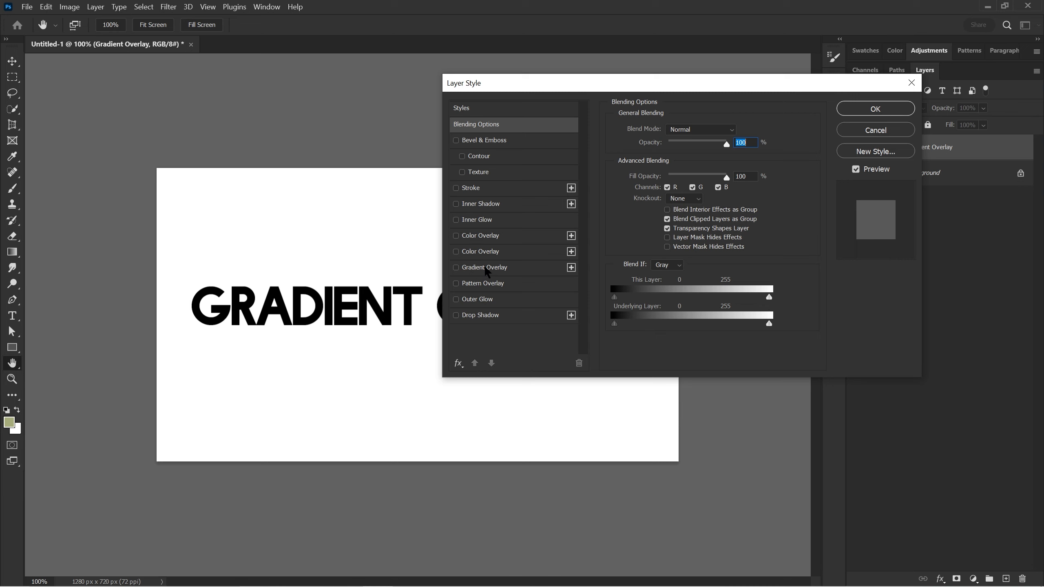
Enable the Gradient Overlay effect on the text layer, keeping the canvas text in view.
left_click(486, 268)
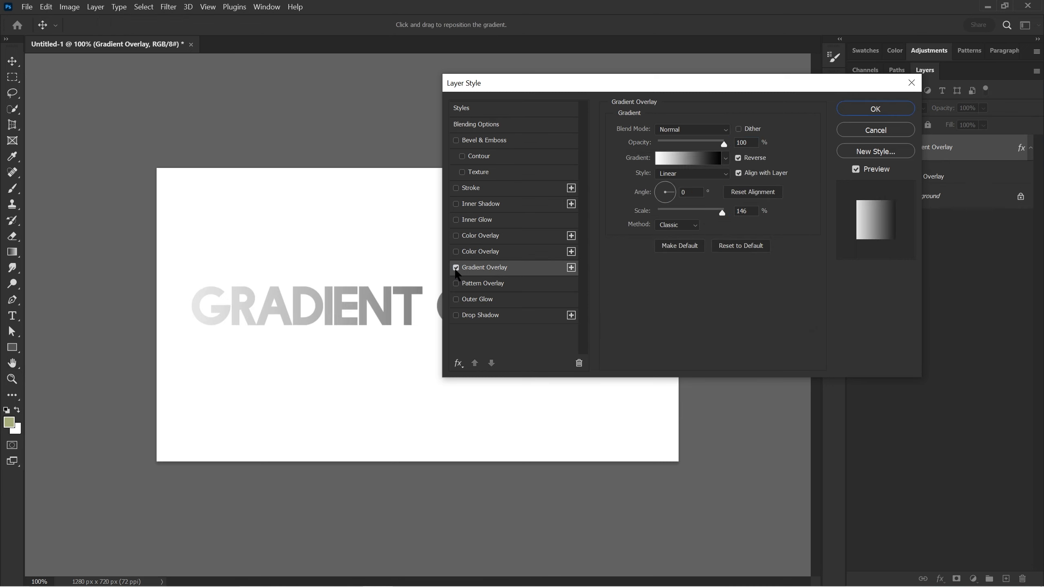
left_click_drag(518, 82, 690, 143)
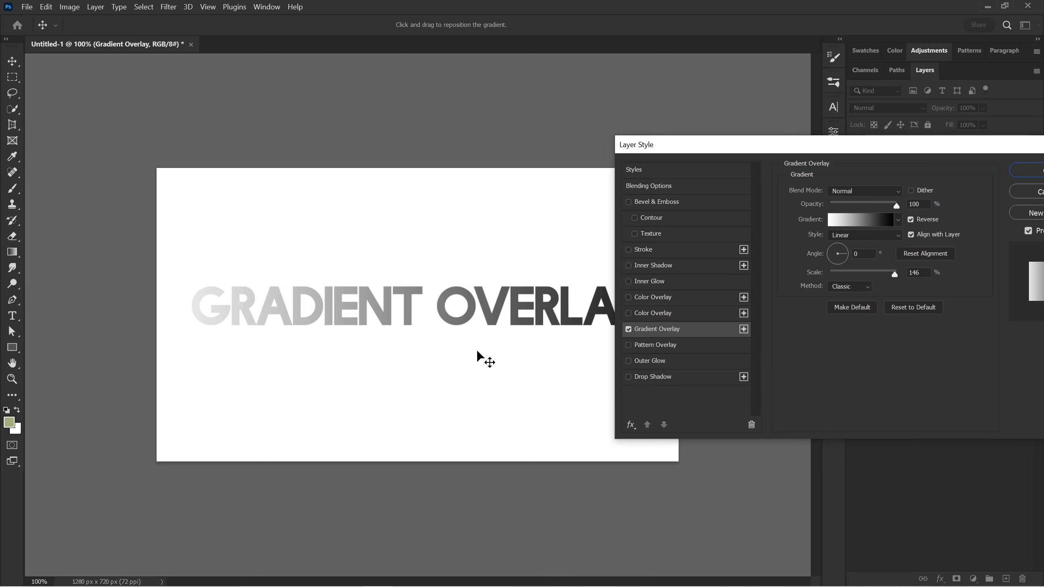
left_click_drag(791, 150, 445, 131)
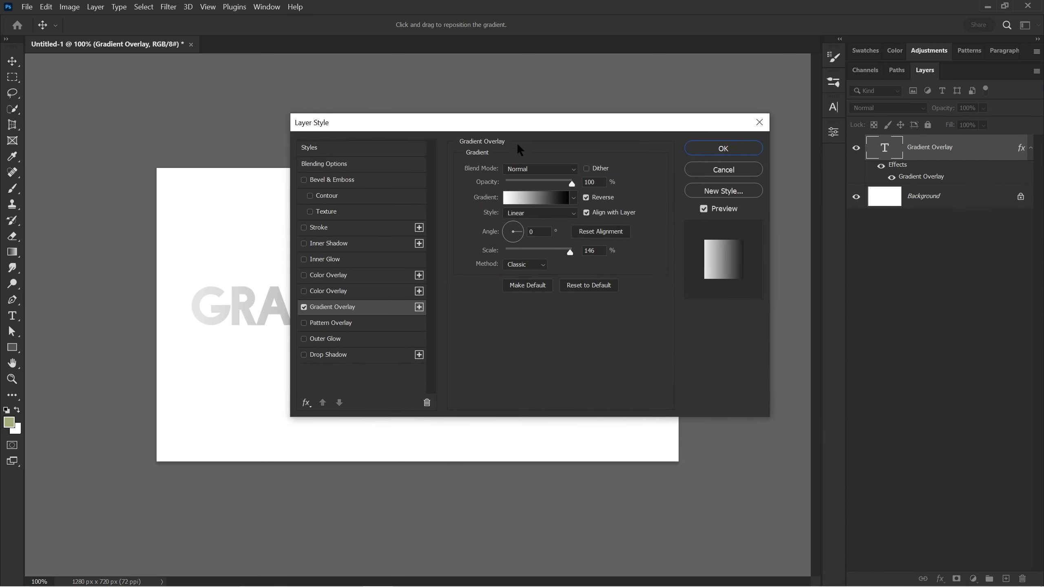
left_click(529, 170)
left_click(553, 132)
left_click_drag(611, 126, 784, 94)
Try the Overlay, Divide and Dissolve blend modes on the gradient overlay and return it to Normal.
left_click(710, 137)
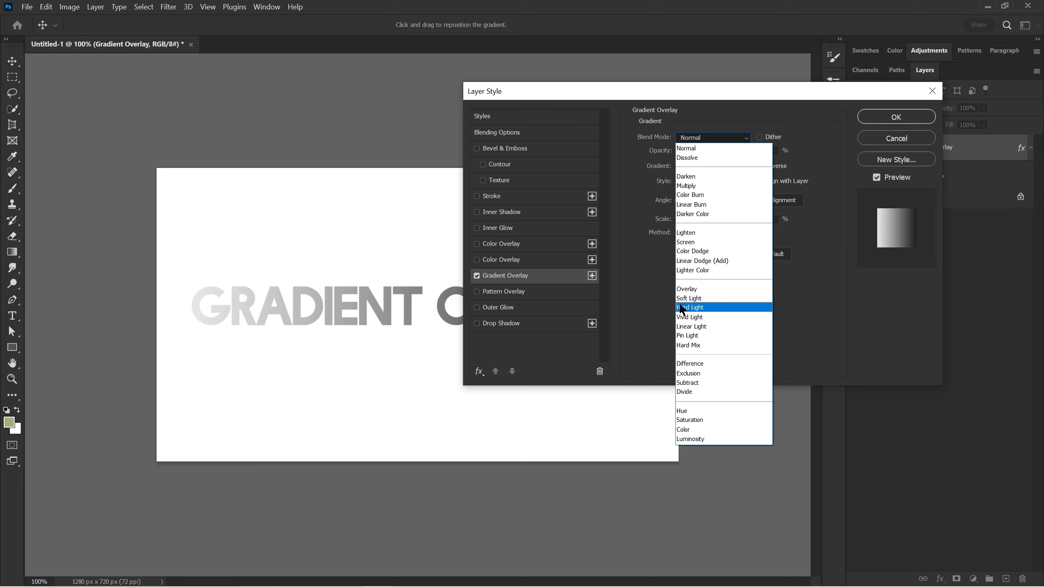
left_click(687, 289)
left_click(703, 140)
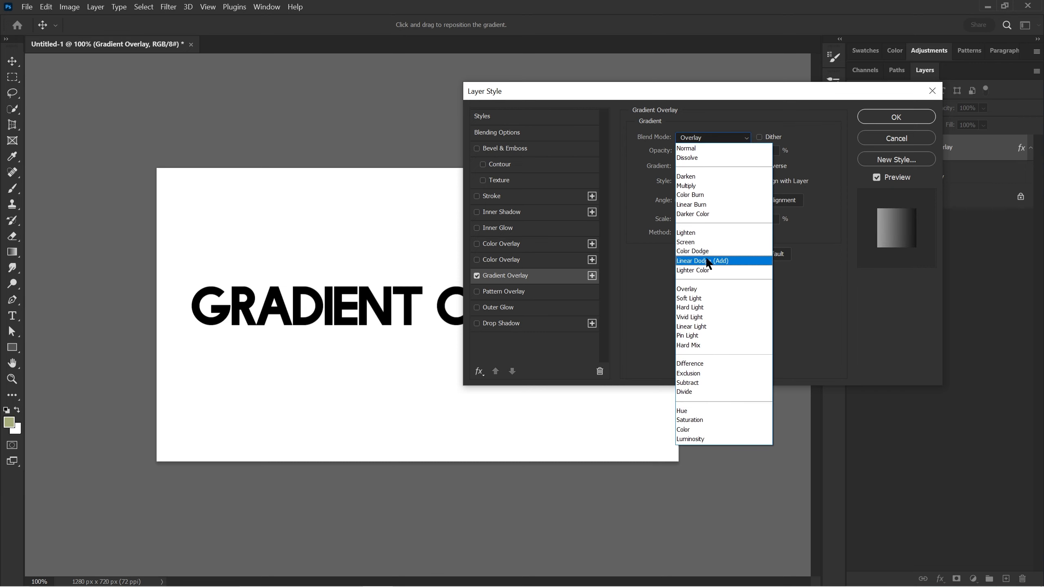
left_click(694, 392)
left_click(701, 137)
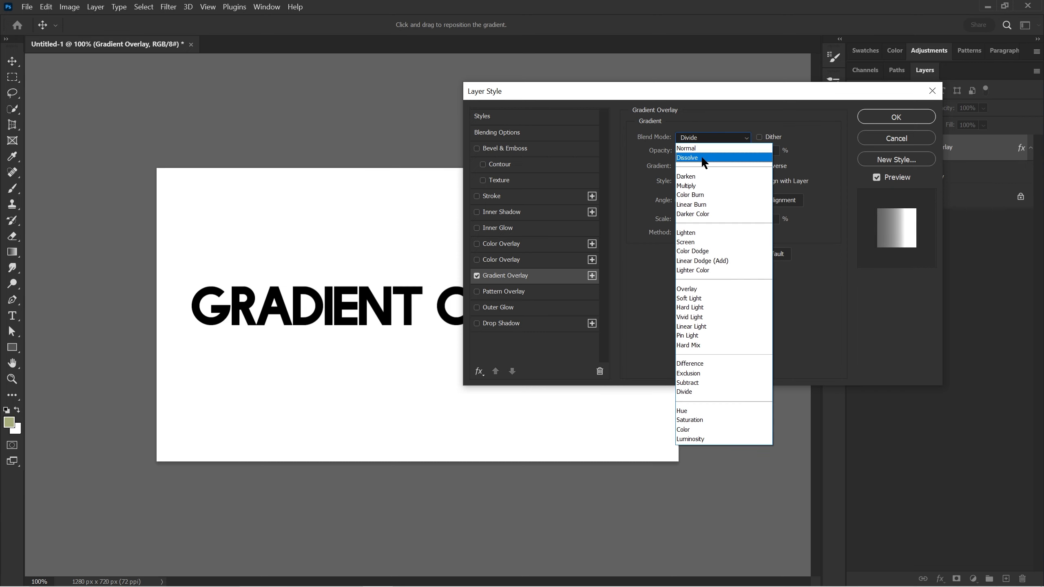
left_click(703, 158)
left_click(703, 139)
left_click(703, 150)
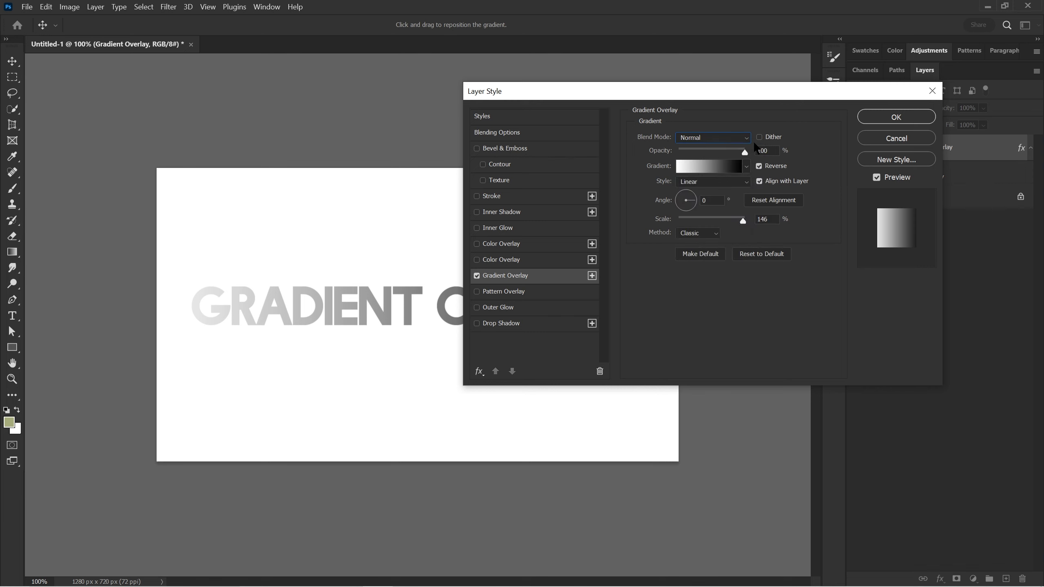
Try the gradient overlay's opacity at 0% and 66%, and return it to 100%.
left_click_drag(777, 92, 863, 88)
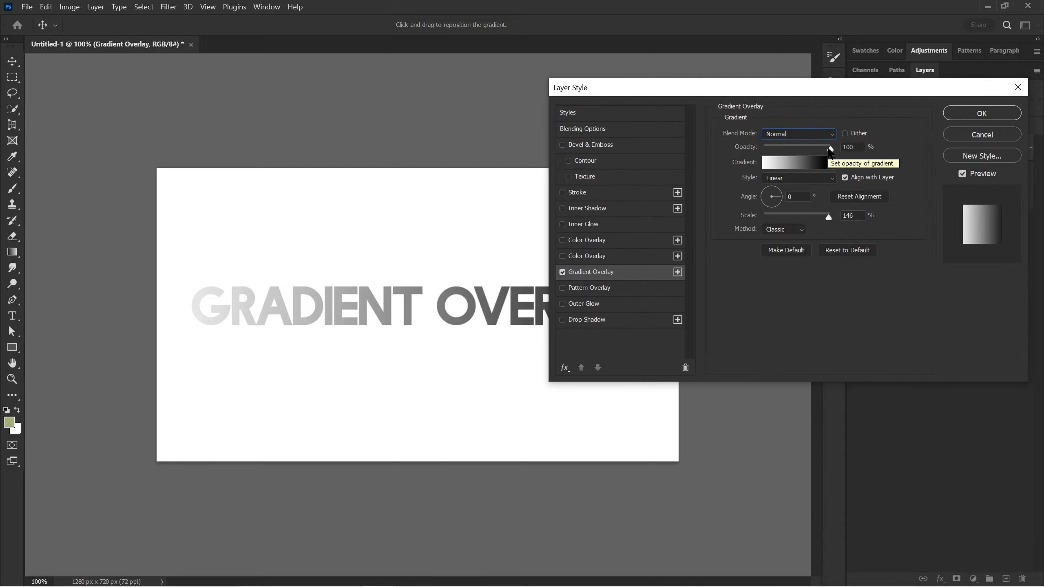
left_click_drag(829, 150, 765, 157)
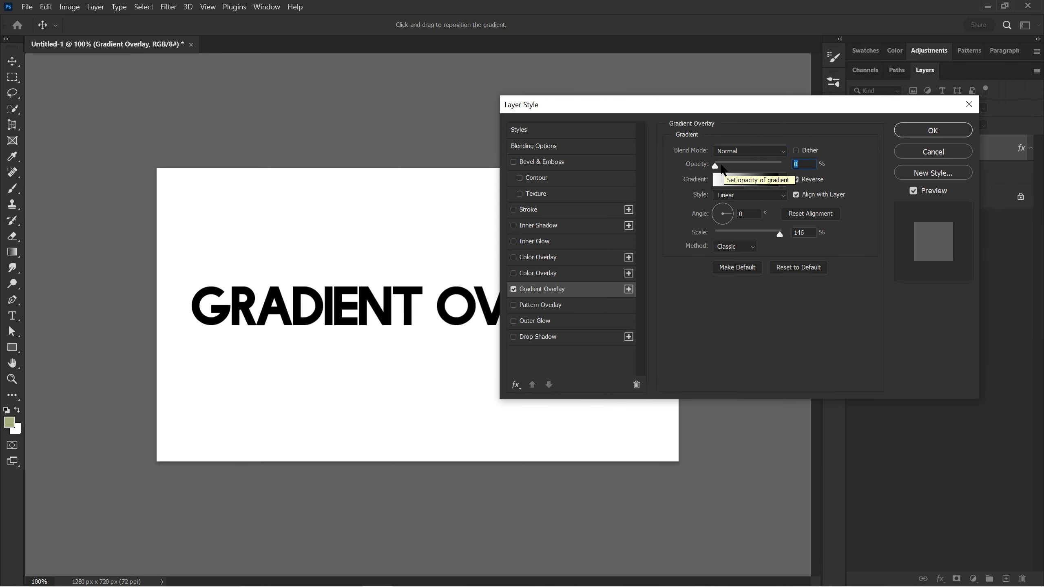
left_click_drag(719, 111, 724, 120)
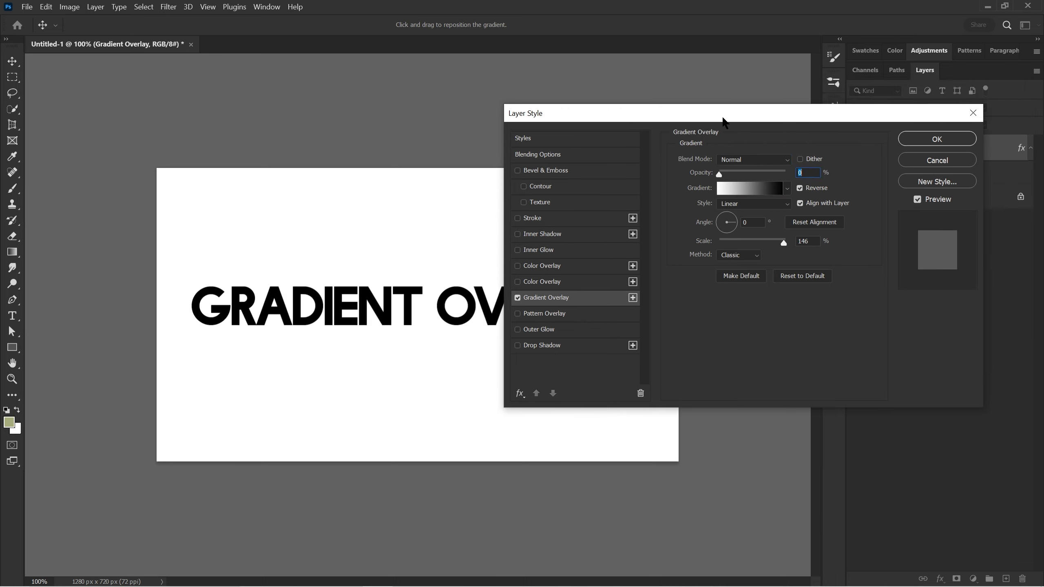
left_click_drag(720, 174, 761, 175)
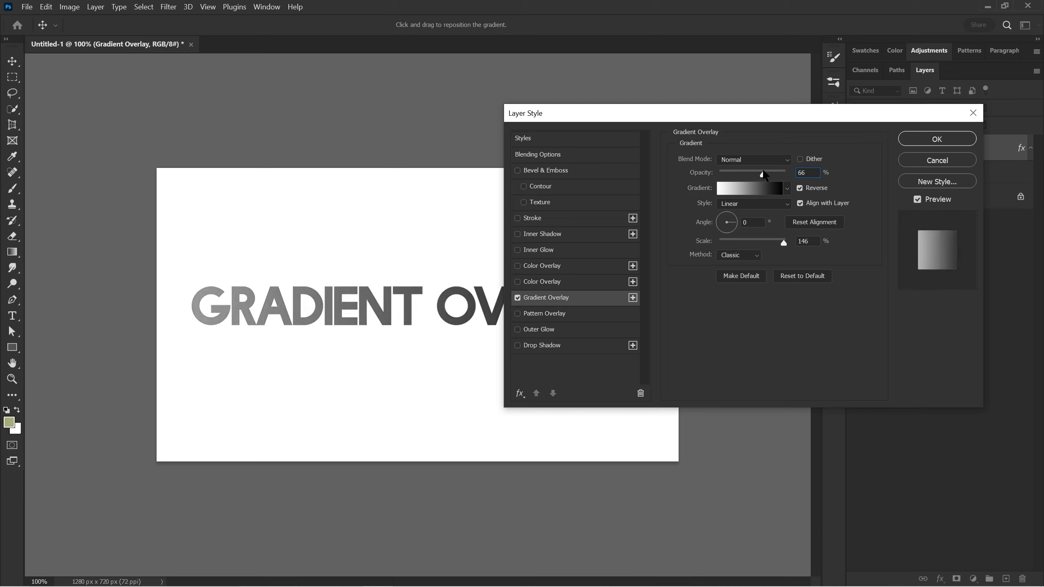
left_click_drag(764, 175, 788, 174)
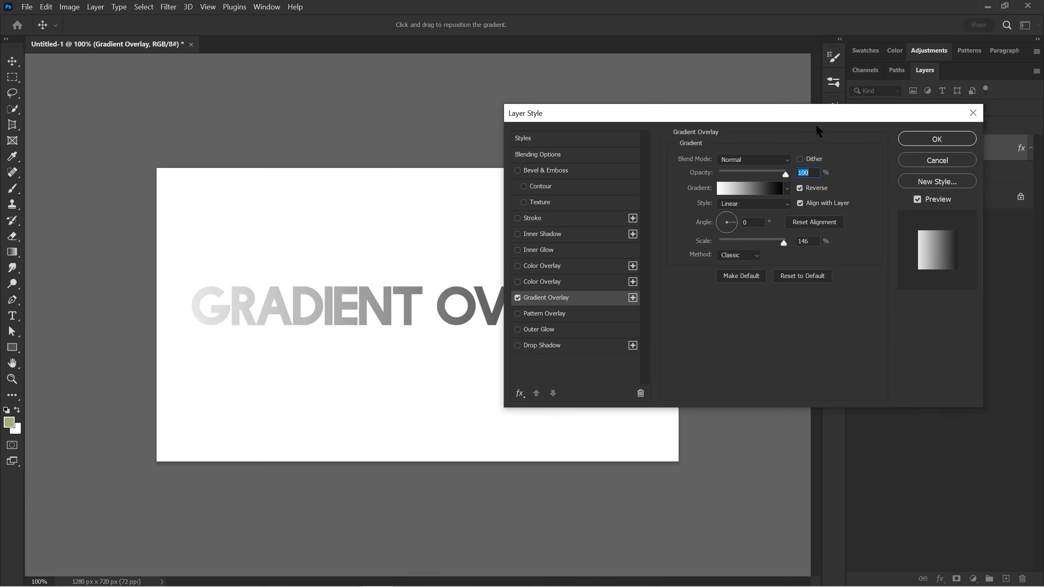
left_click_drag(825, 114, 849, 95)
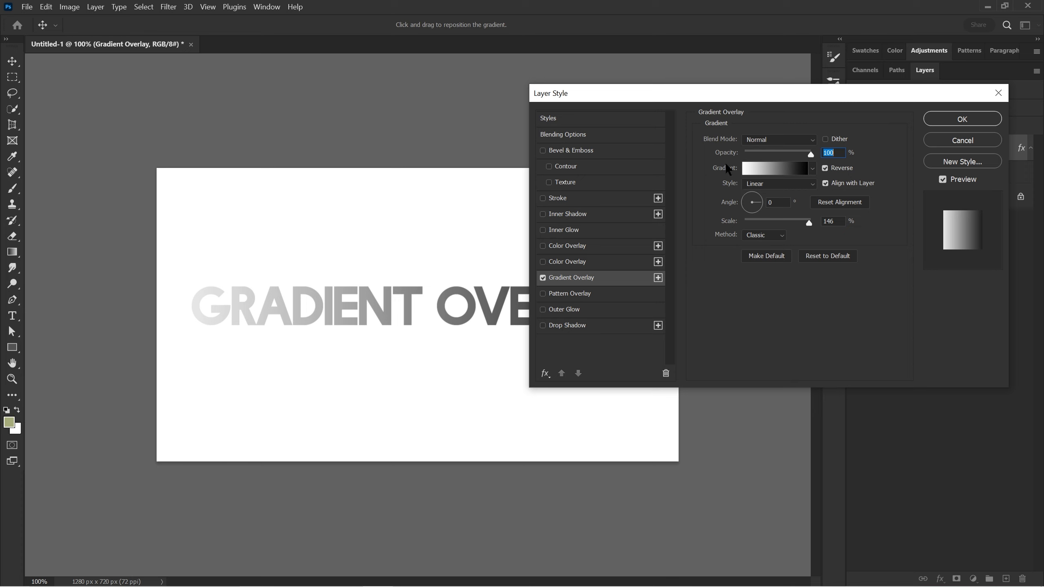
Apply the Blue_27 preset from the Blues group as the overlay gradient.
left_click(776, 167)
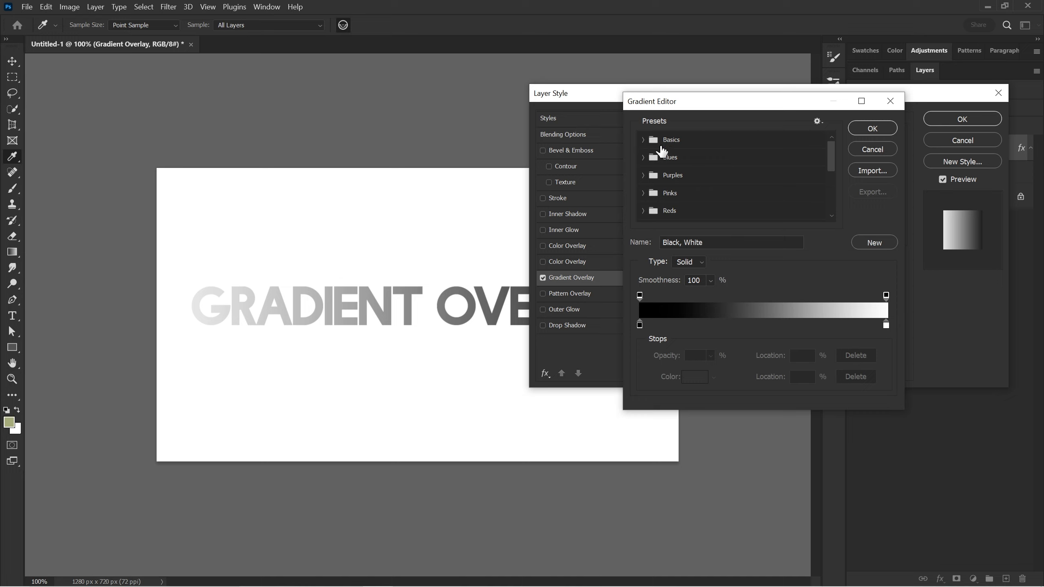
left_click(642, 158)
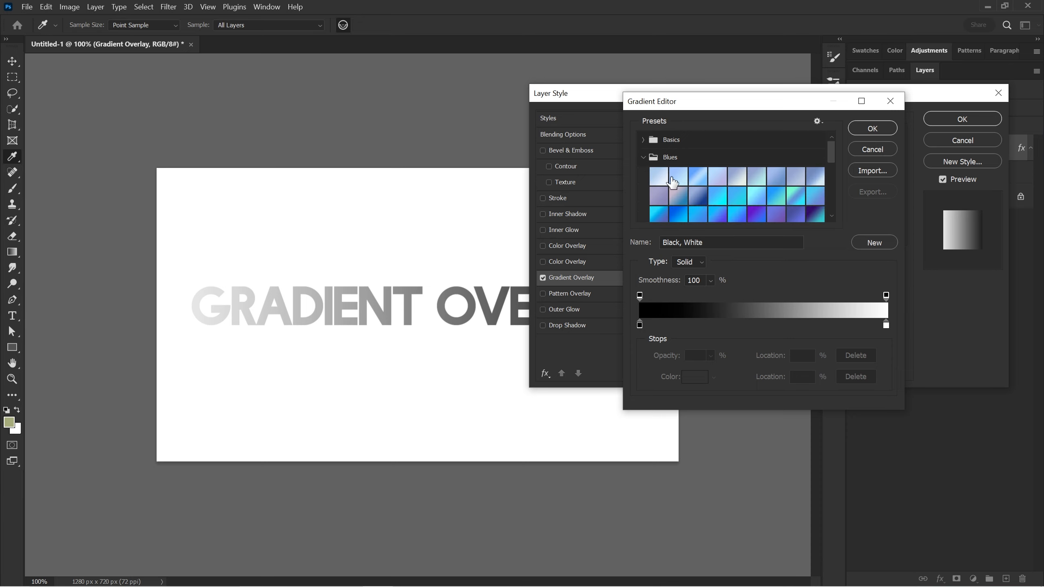
left_click(816, 213)
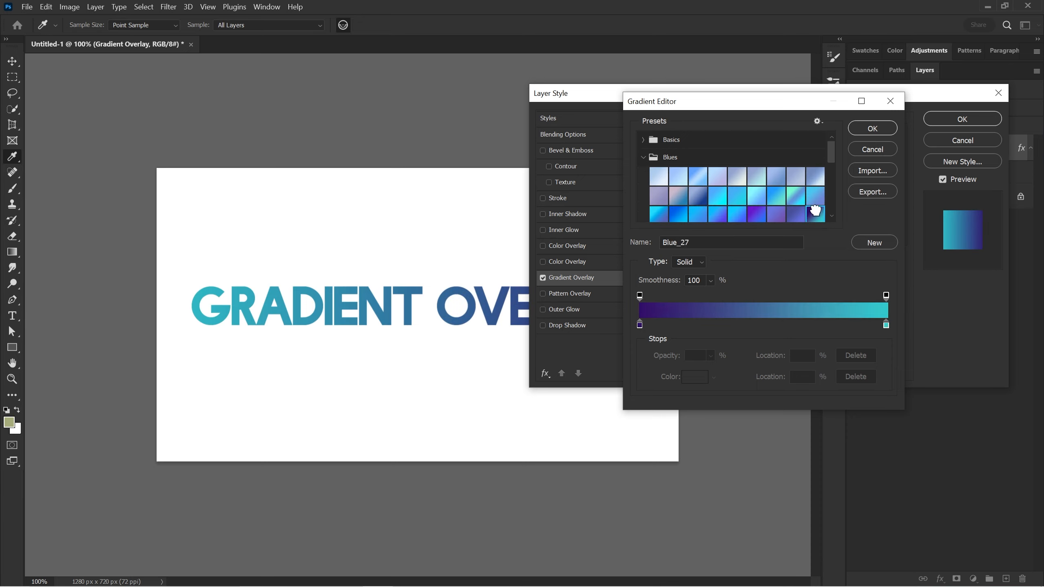
left_click(865, 125)
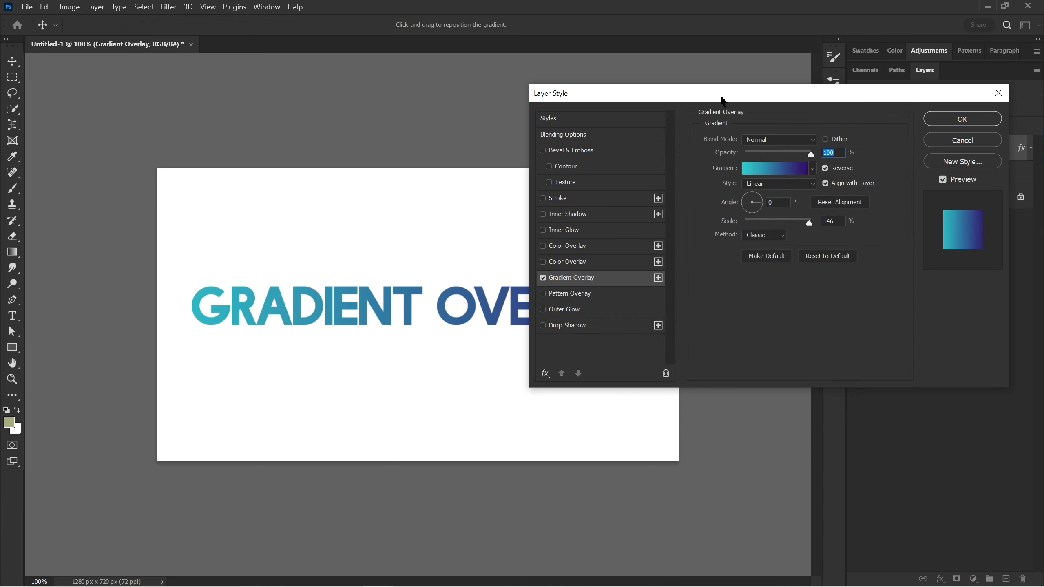
Recolor the purple stop at location 0% of the overlay gradient to red ff0000.
left_click_drag(720, 95, 645, 135)
left_click(679, 212)
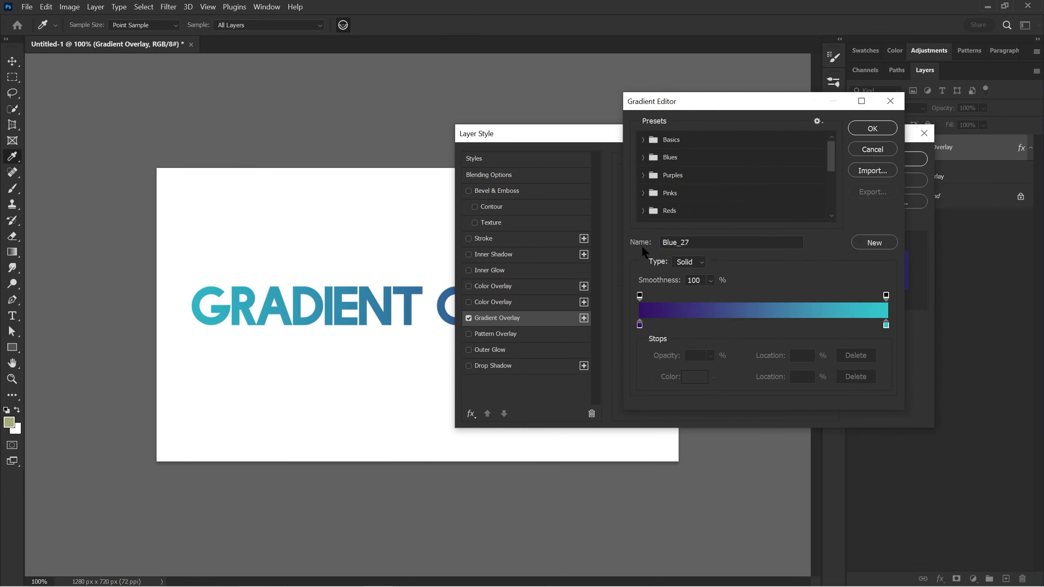
left_click(639, 325)
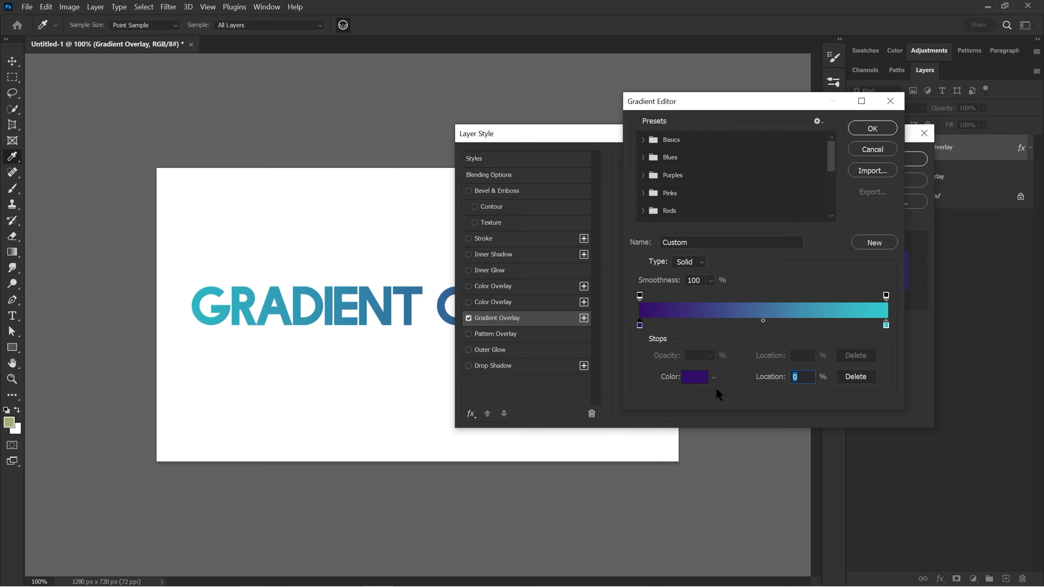
left_click(699, 381)
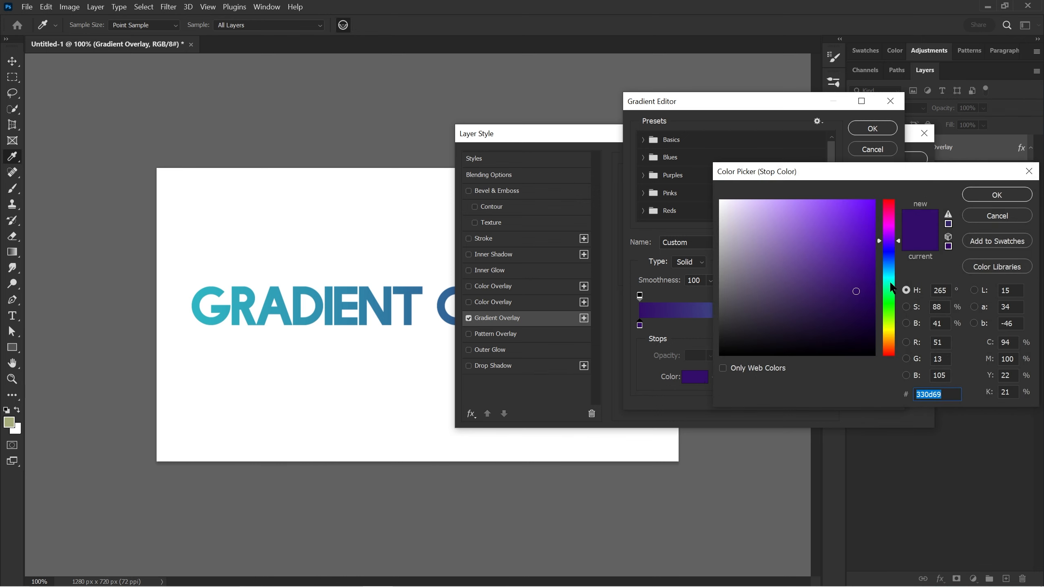
left_click_drag(893, 288, 875, 357)
type("ff0000")
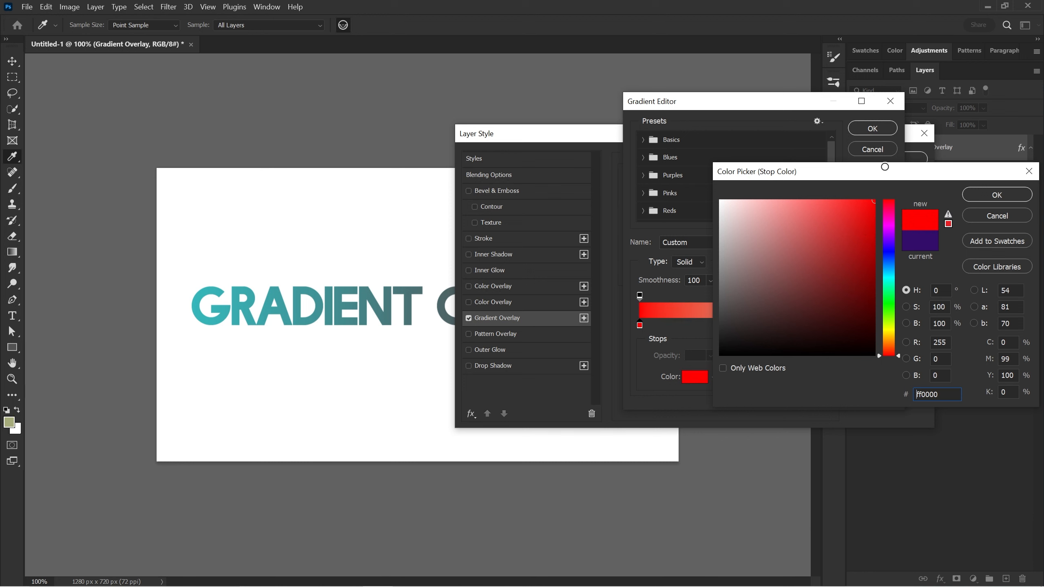
left_click_drag(899, 168, 594, 224)
left_click(692, 251)
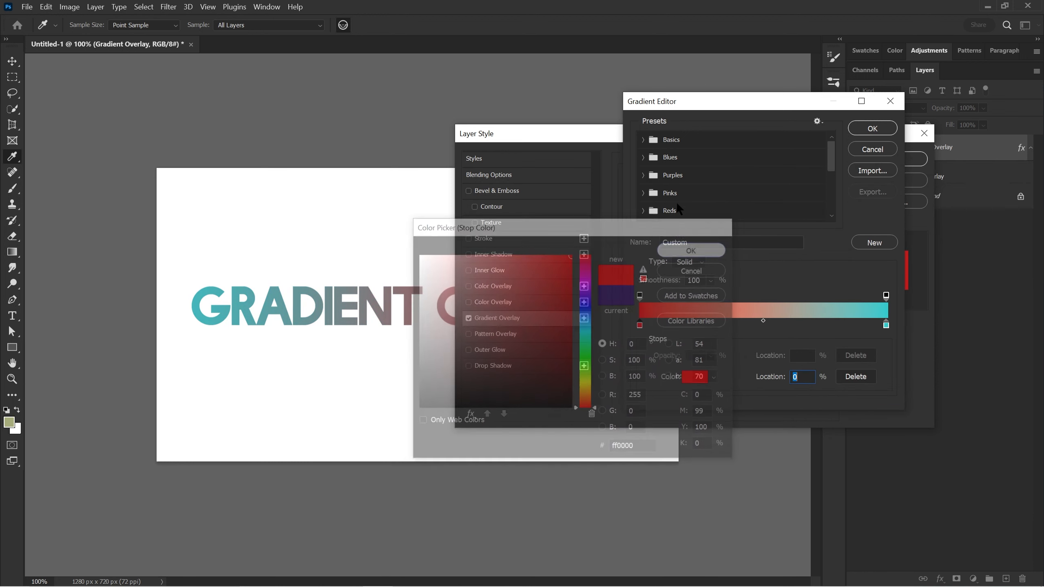
Recolor the gradient stop at location 100% to bright cyan 00f9ff and accept the edited gradient.
left_click_drag(794, 111, 758, 164)
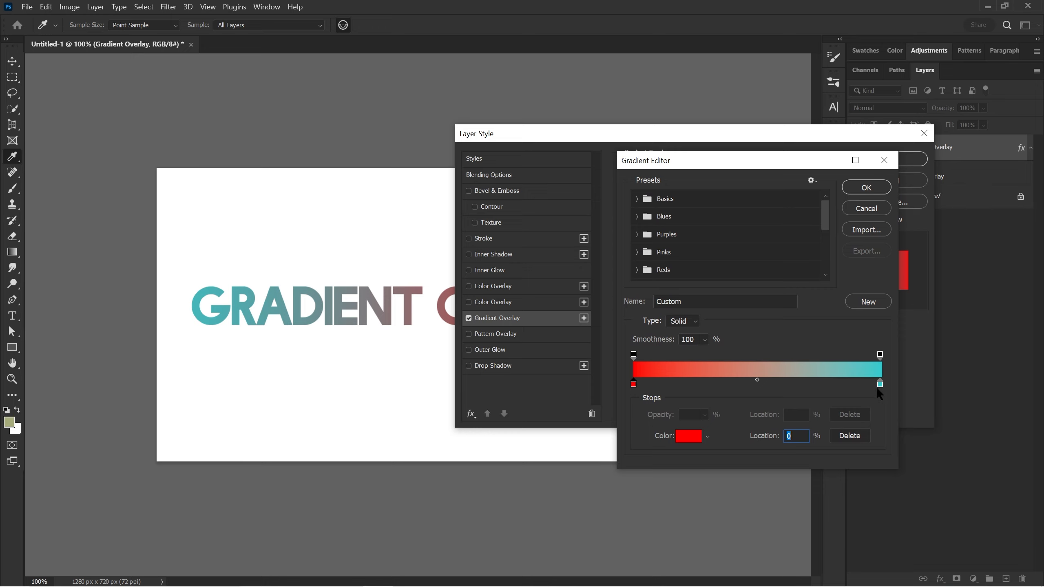
left_click(879, 384)
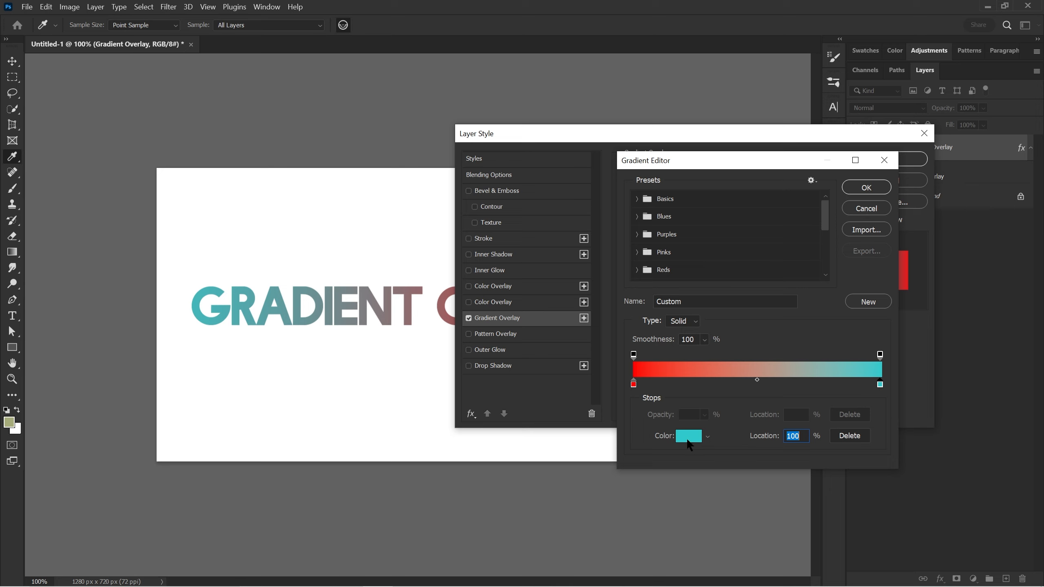
left_click(689, 436)
left_click_drag(541, 280, 644, 237)
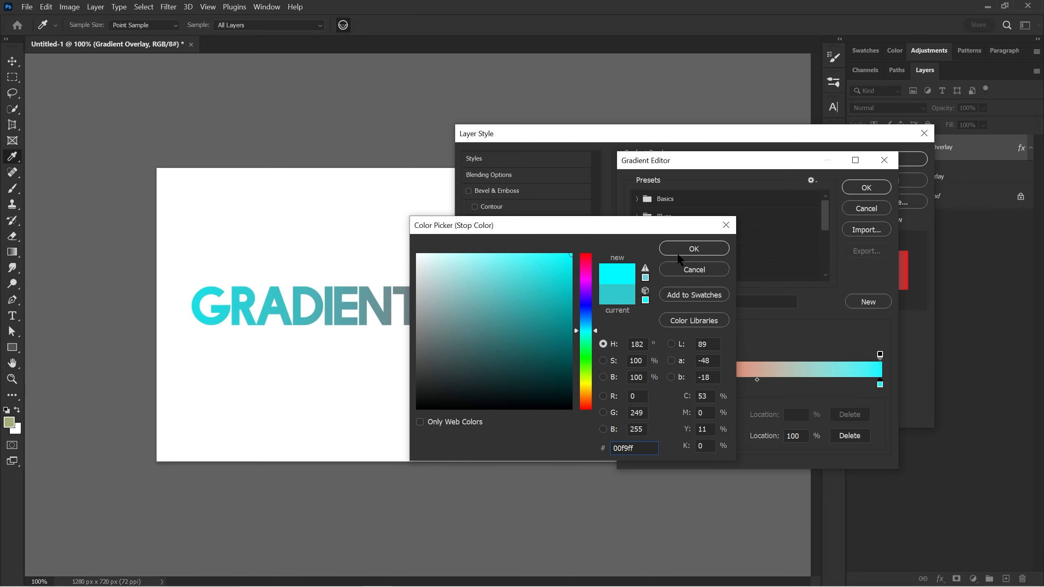
left_click(679, 251)
left_click(867, 187)
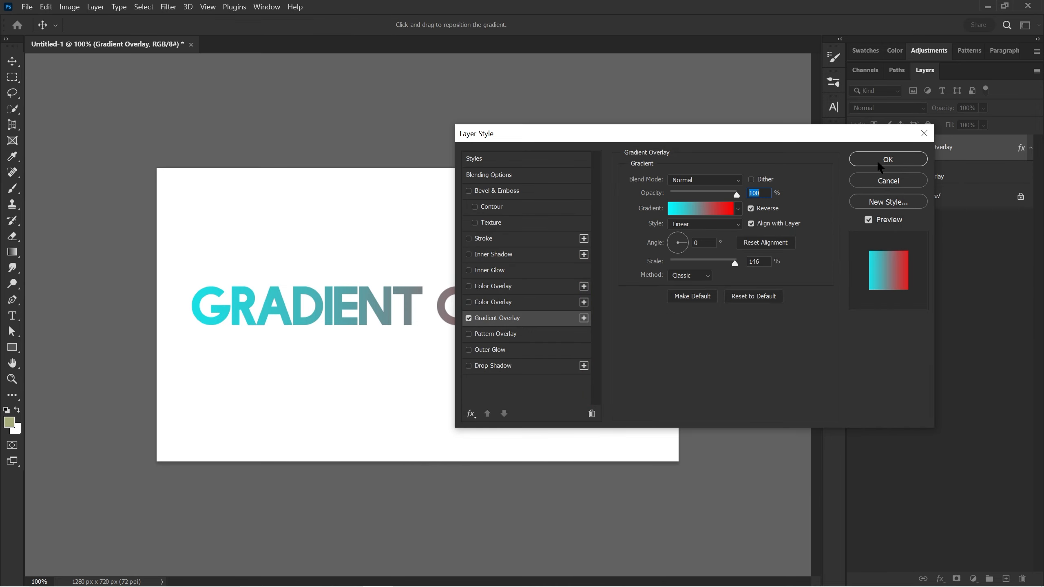
Uncover the full text to check the gradient, and turn off its Reverse option.
left_click_drag(820, 142, 702, 452)
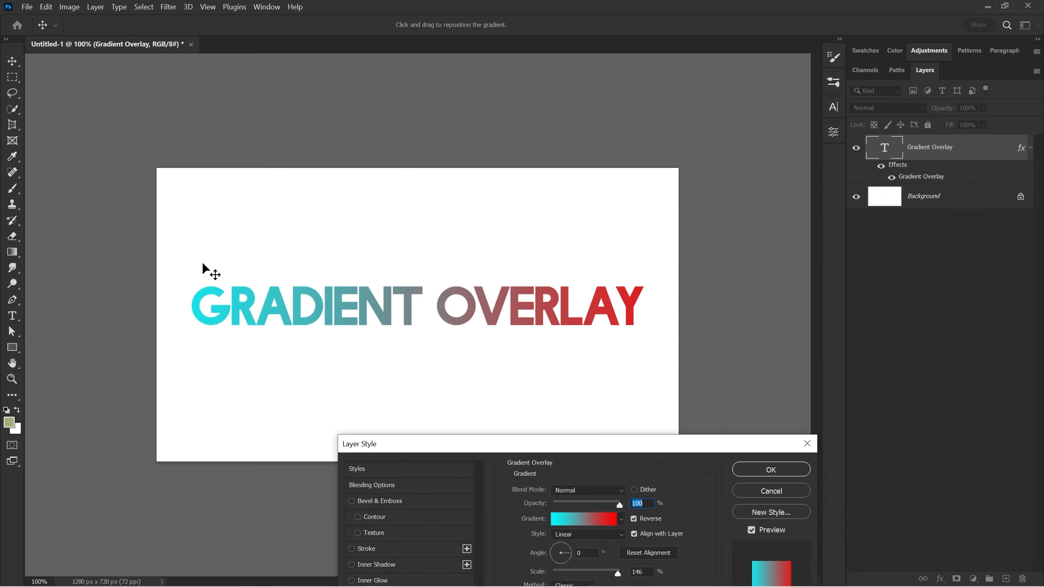
left_click_drag(636, 446, 888, 157)
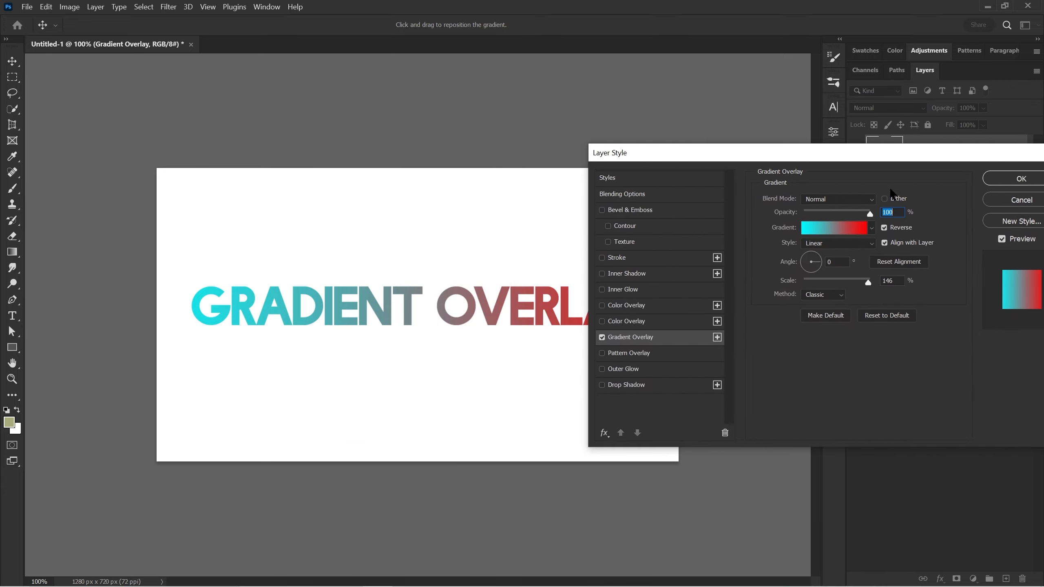
left_click(885, 229)
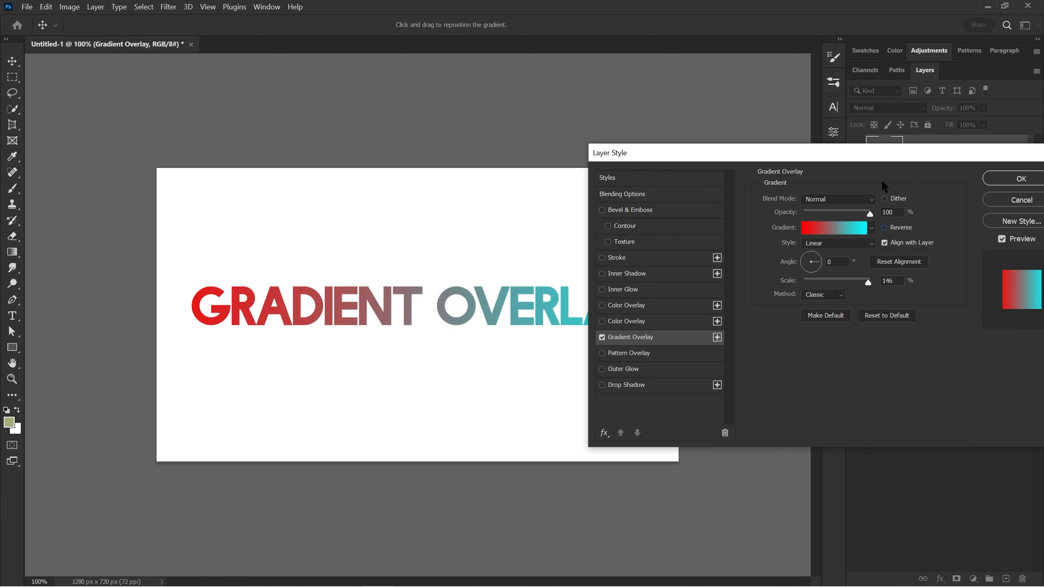
left_click_drag(884, 160, 607, 378)
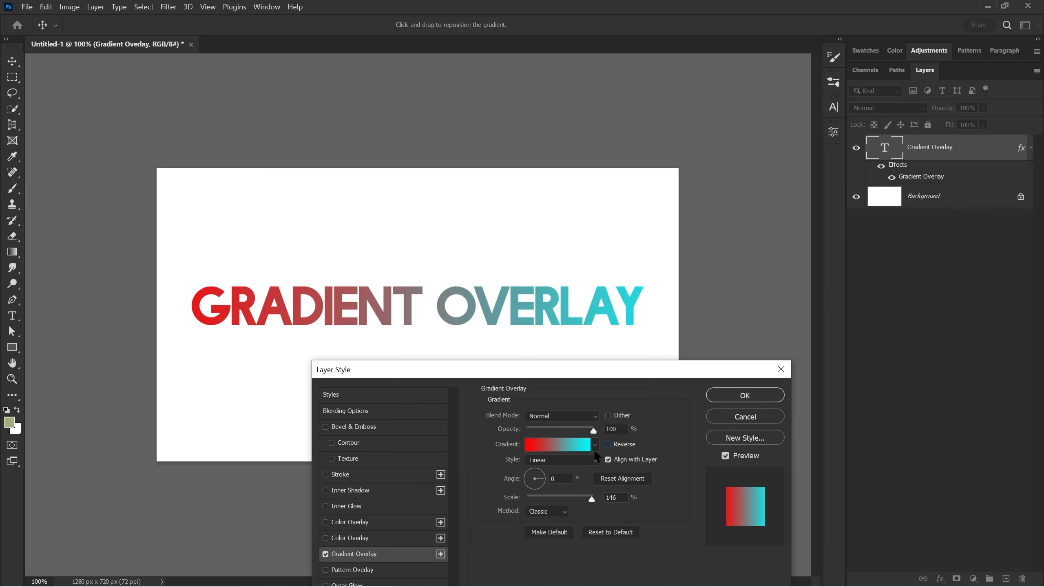
Toggle the Reverse option on and off twice to compare the gradient direction, leaving it off.
left_click(608, 445)
left_click(608, 445)
left_click(608, 444)
left_click(608, 445)
Change the gradient overlay's style to Radial, keeping more of the text in view.
left_click_drag(622, 377, 802, 264)
left_click(747, 349)
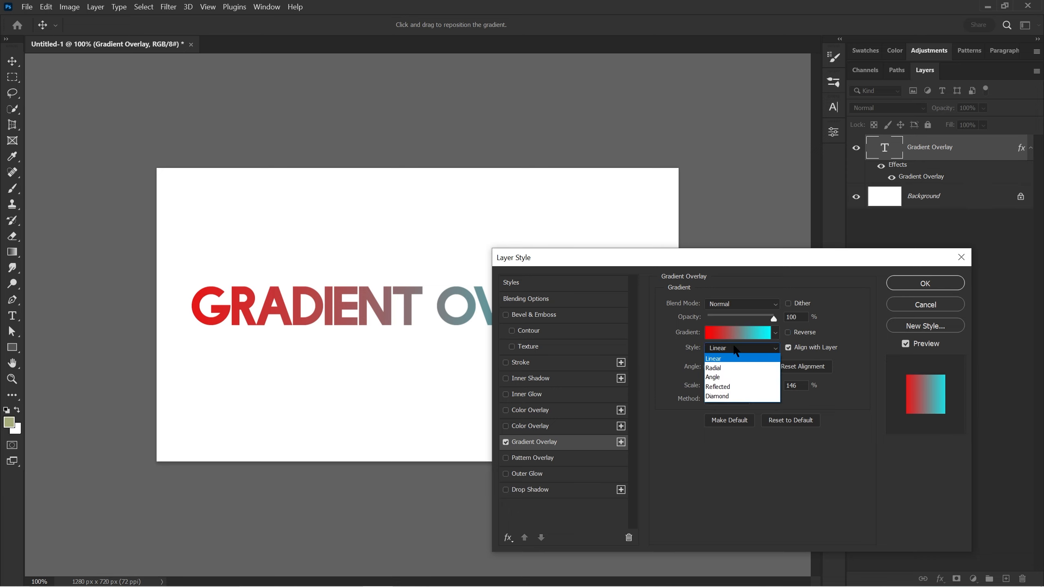
left_click(738, 368)
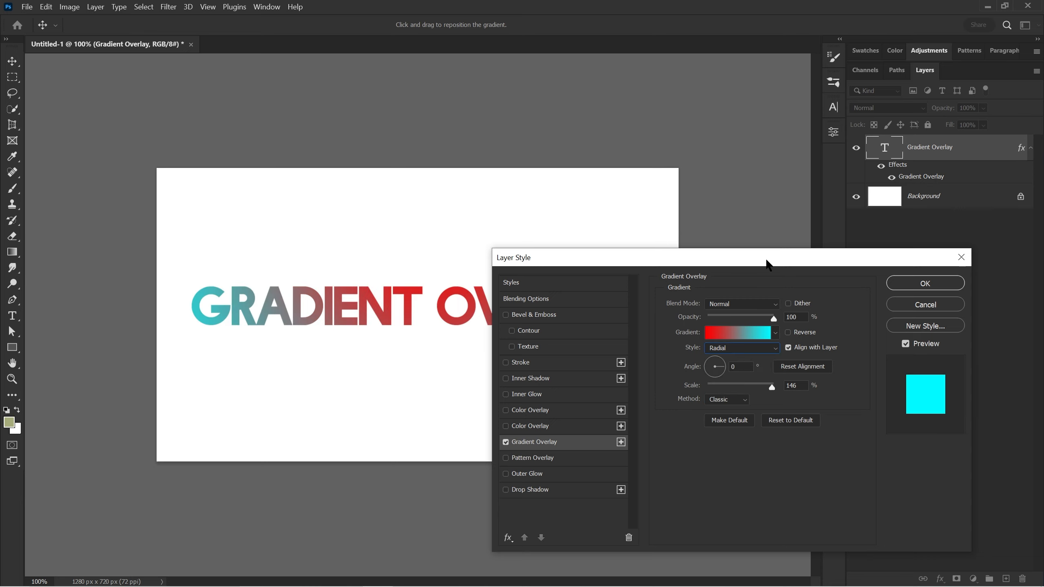
left_click_drag(767, 265, 746, 313)
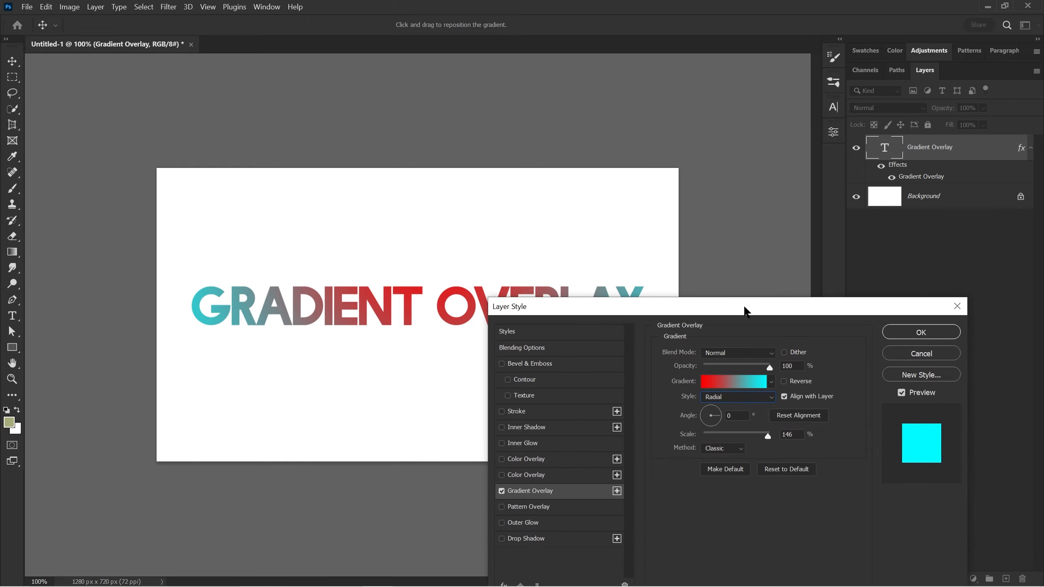
Set the radial gradient overlay's scale to 150%.
mouse_move(769, 439)
left_mouse_down()
mouse_move(699, 434)
mouse_move(770, 436)
left_mouse_up()
left_click_drag(732, 318, 687, 377)
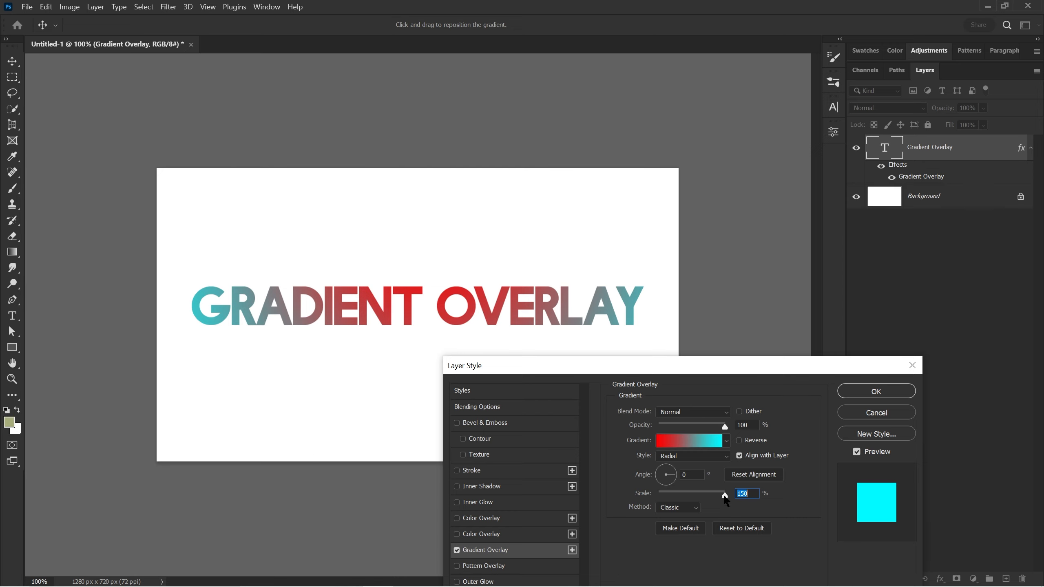
mouse_move(725, 495)
left_mouse_down()
mouse_move(687, 495)
mouse_move(740, 494)
left_mouse_up()
Change the gradient overlay's style to Angle and reduce its scale to 78%.
left_click_drag(742, 364, 810, 258)
left_click(775, 351)
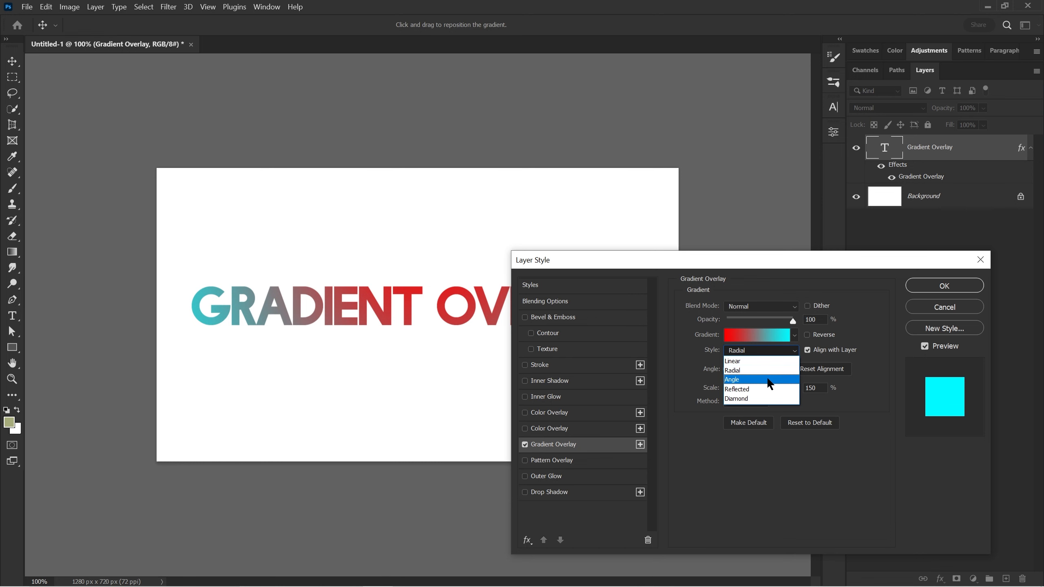
left_click(773, 379)
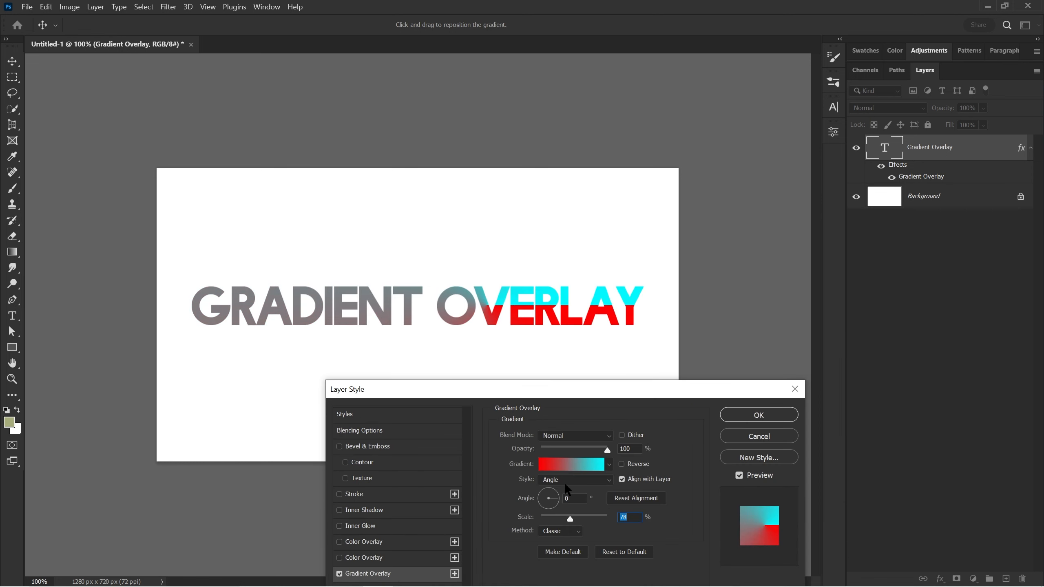
Switch the gradient overlay's style to Reflected and reposition the red band toward the gap between the two words.
left_click(567, 490)
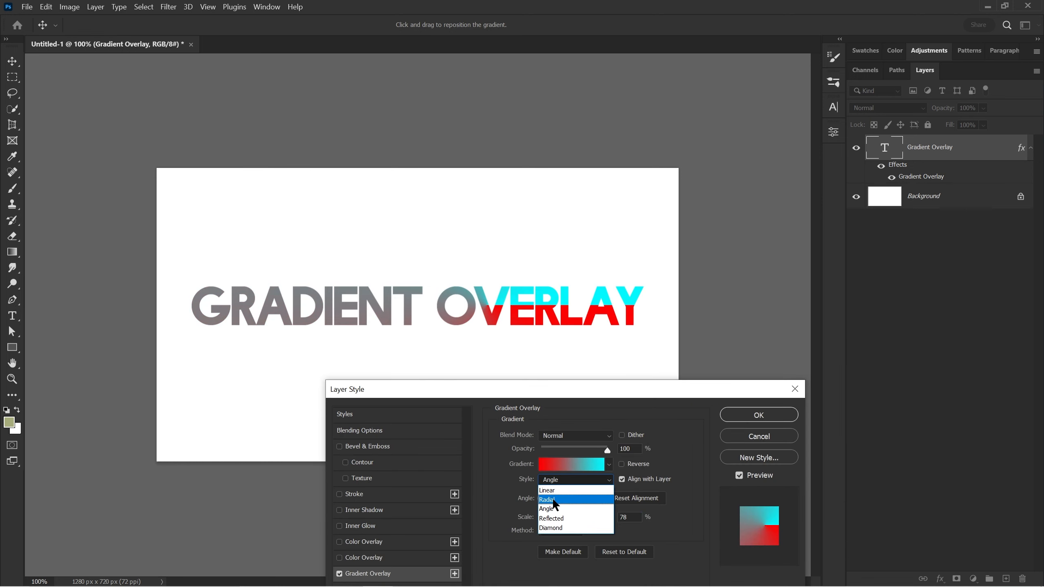
left_click(578, 521)
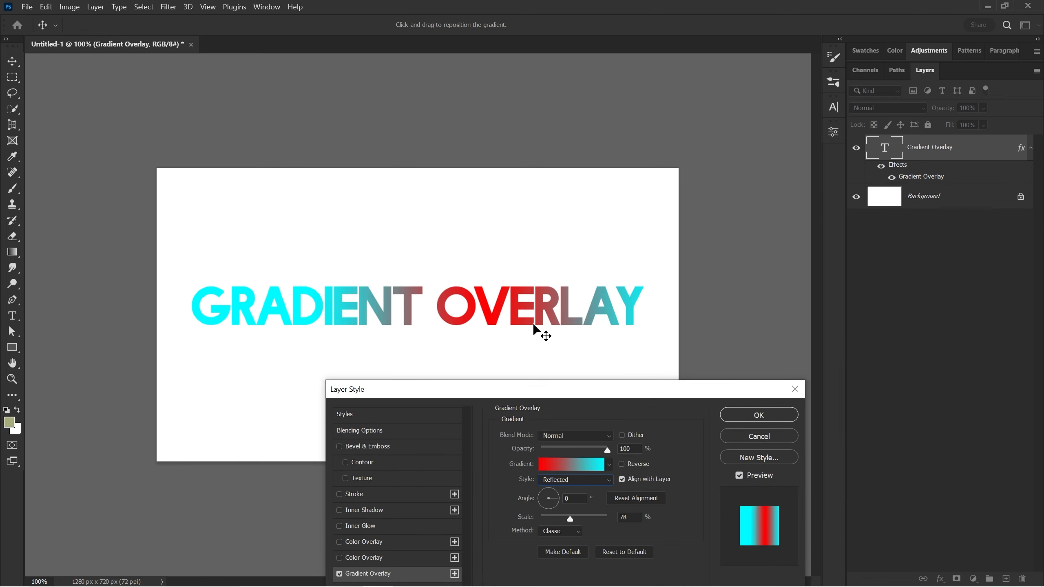
left_click_drag(541, 333, 469, 307)
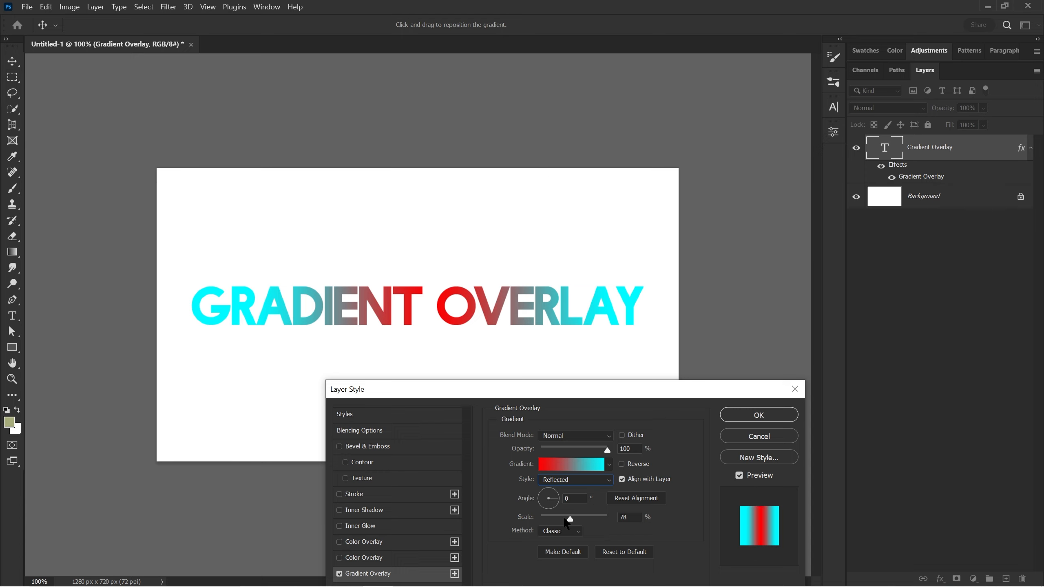
Set the gradient overlay's style to Diamond and shift the gradient's center slightly left on the text.
left_click(582, 484)
left_click(666, 489)
left_click(569, 479)
left_click(579, 532)
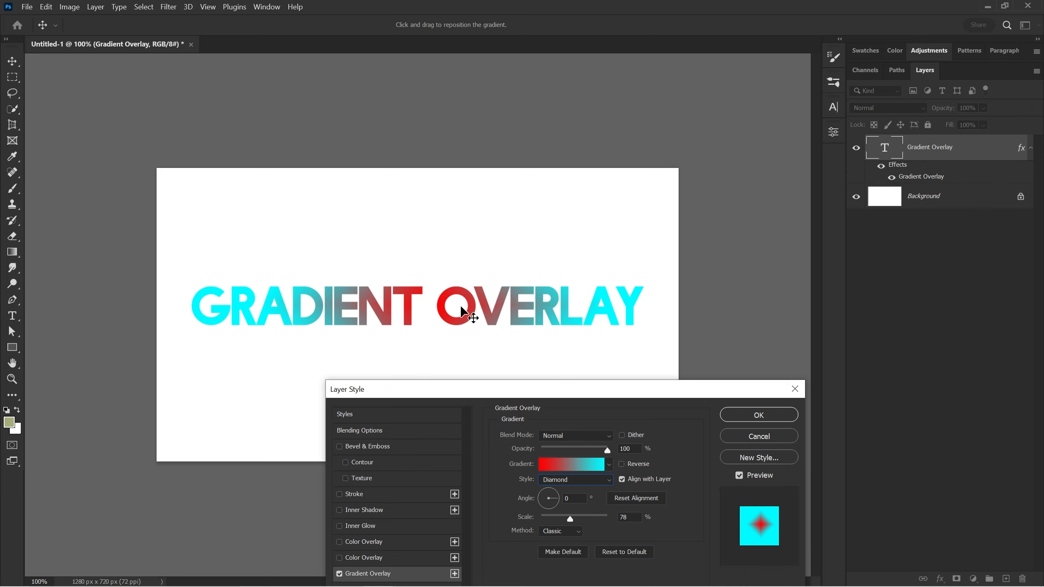
mouse_move(460, 307)
left_mouse_down()
mouse_move(453, 318)
mouse_move(441, 308)
left_mouse_up()
Toggle Align with Layer repeatedly to compare the diamond gradient with and without it, leaving it off.
left_click(624, 480)
left_click(622, 480)
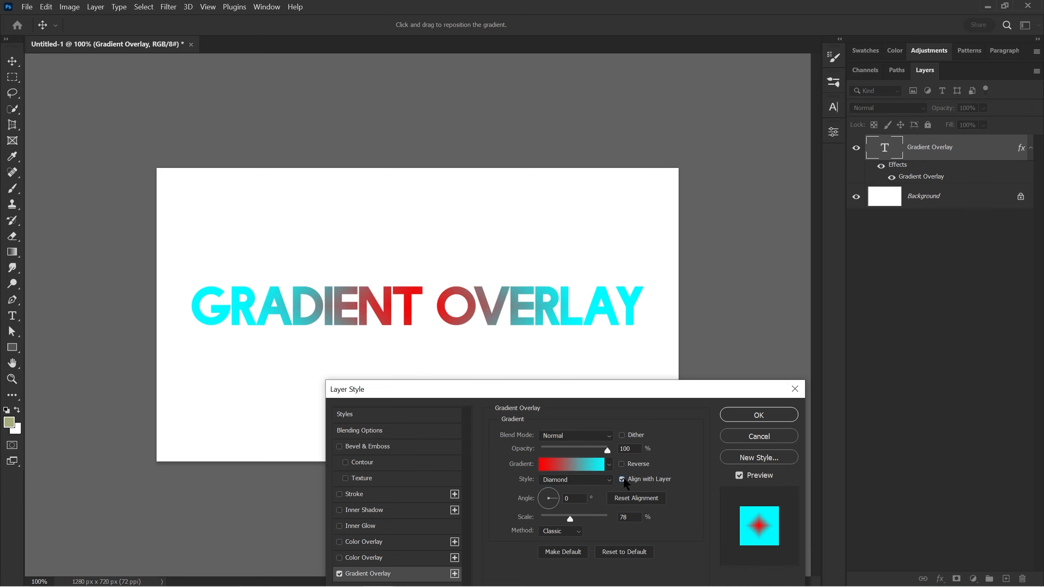
left_click(623, 479)
left_click(622, 479)
left_click(623, 479)
left_click(622, 479)
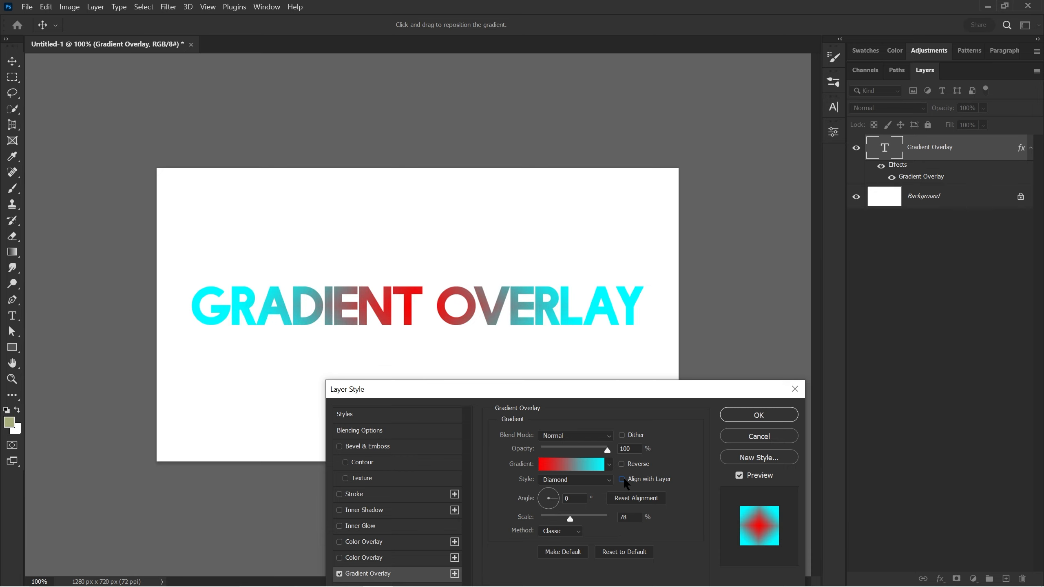
left_click(622, 479)
Change the gradient overlay's style to Linear and toggle Align with Layer once more, leaving it off.
left_click(574, 480)
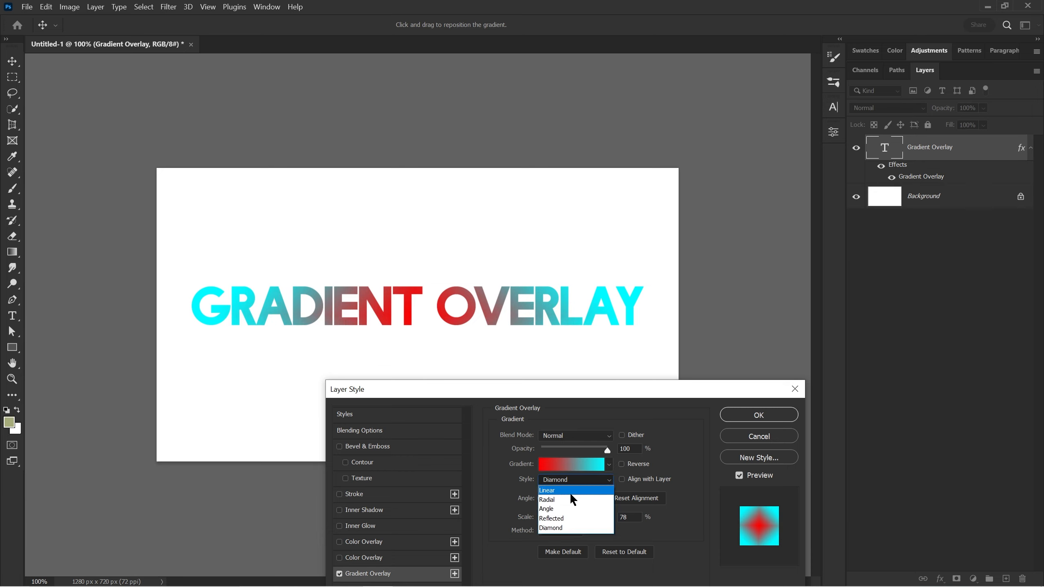
left_click(568, 481)
left_click(568, 483)
left_click(569, 490)
left_click(624, 481)
left_click(623, 480)
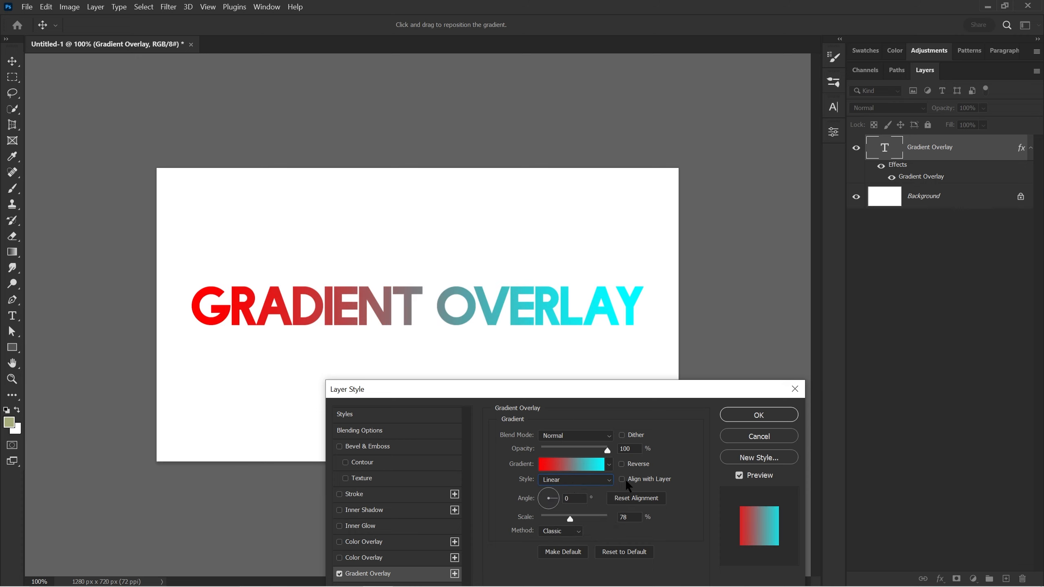
Try linear gradient angles of -128°, 16°, 166° and 128°, ending at -48°.
mouse_move(547, 502)
left_mouse_down()
mouse_move(537, 492)
mouse_move(538, 502)
left_mouse_up()
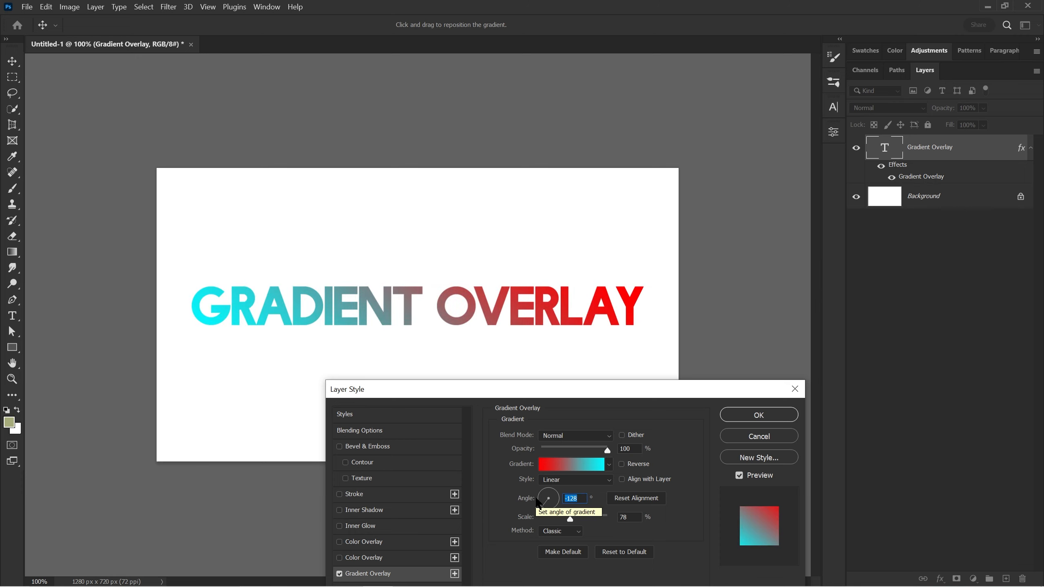
left_click_drag(539, 502, 564, 503)
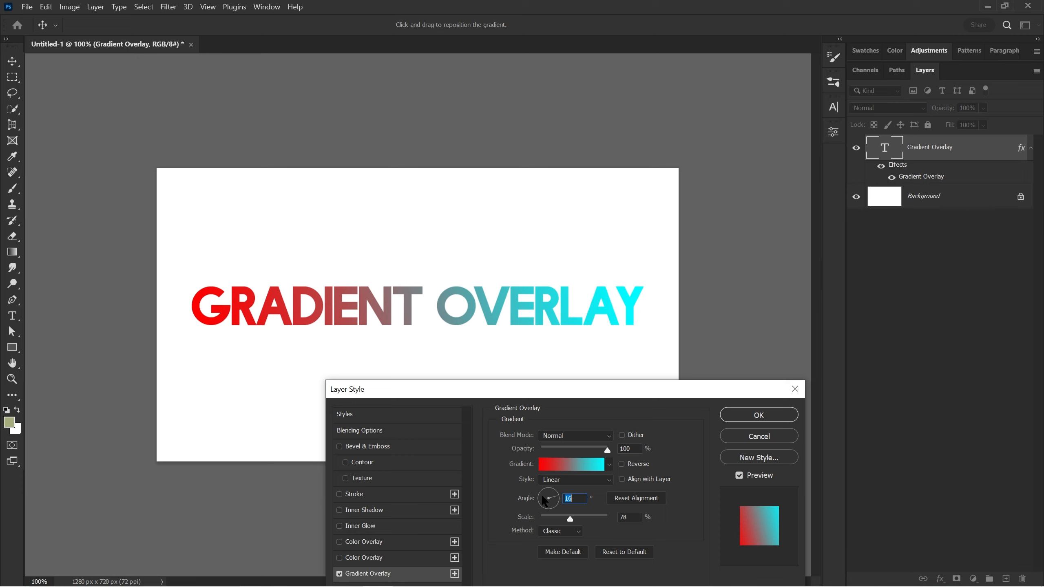
left_click(542, 497)
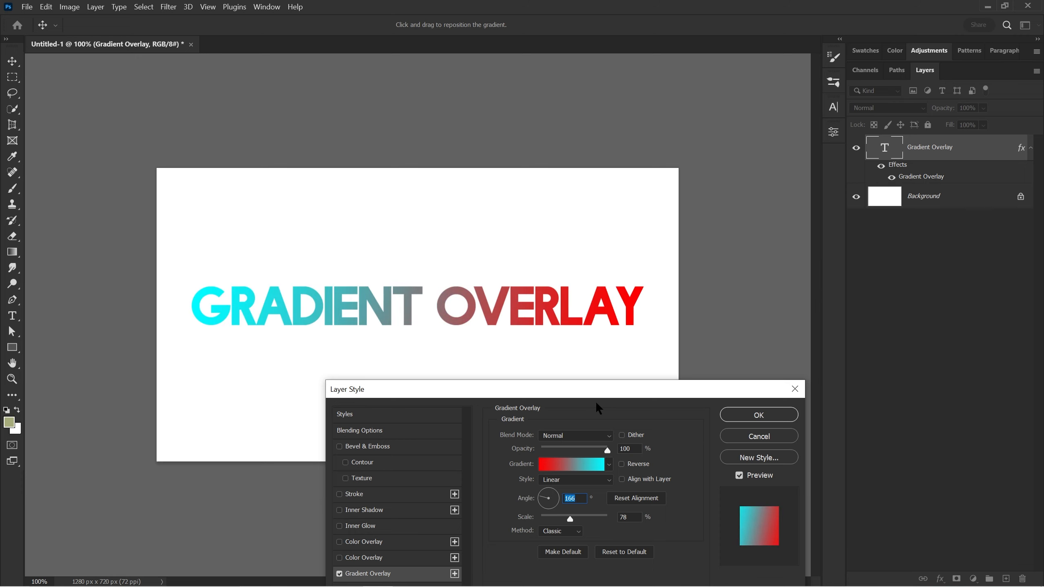
left_click(542, 491)
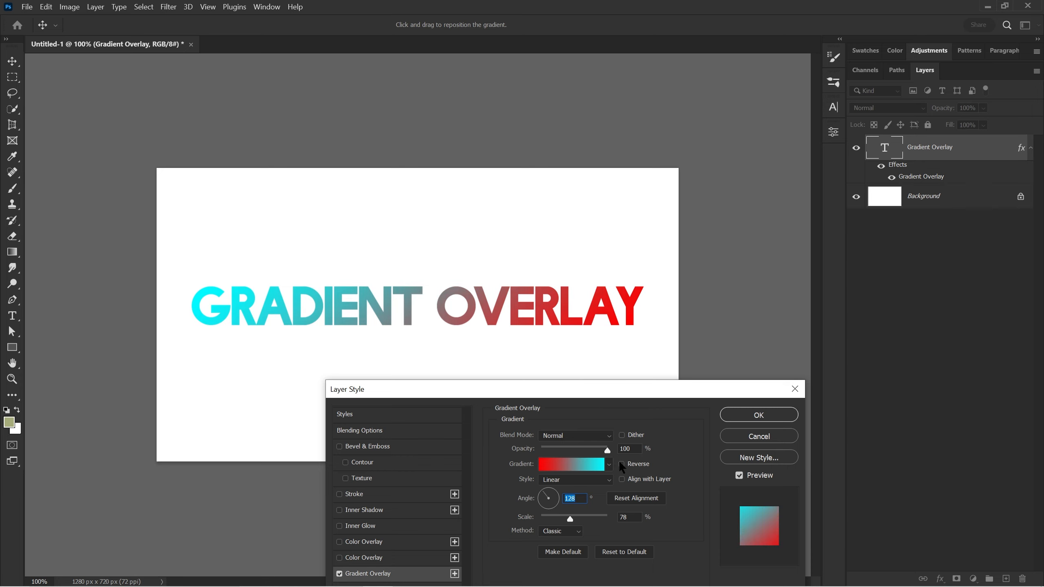
left_click_drag(550, 494, 562, 514)
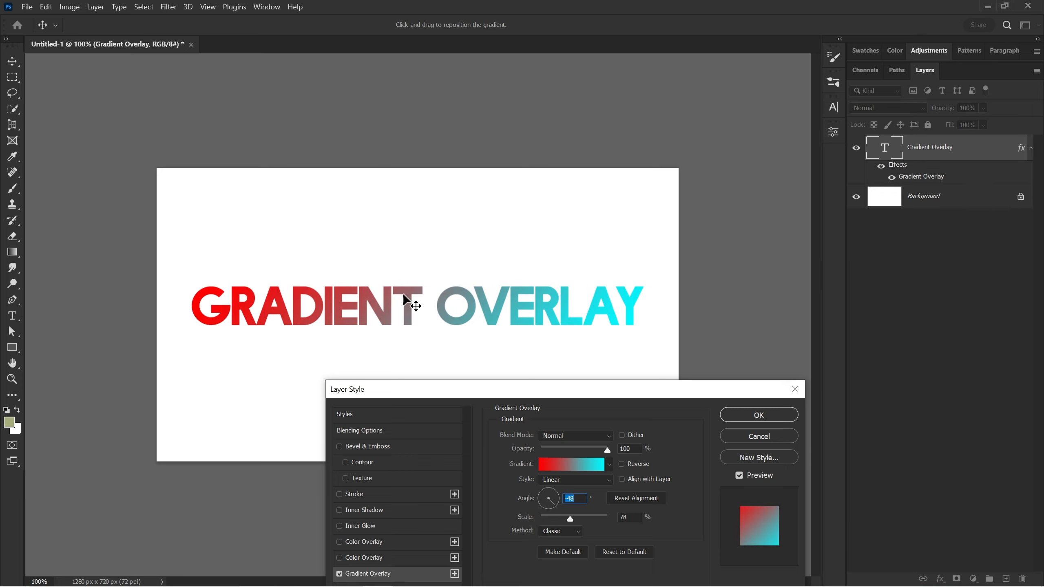
Try gradient overlay scales of 150%, 10% and 33%, ending at 74%, while keeping the text in view.
left_click_drag(493, 394, 491, 389)
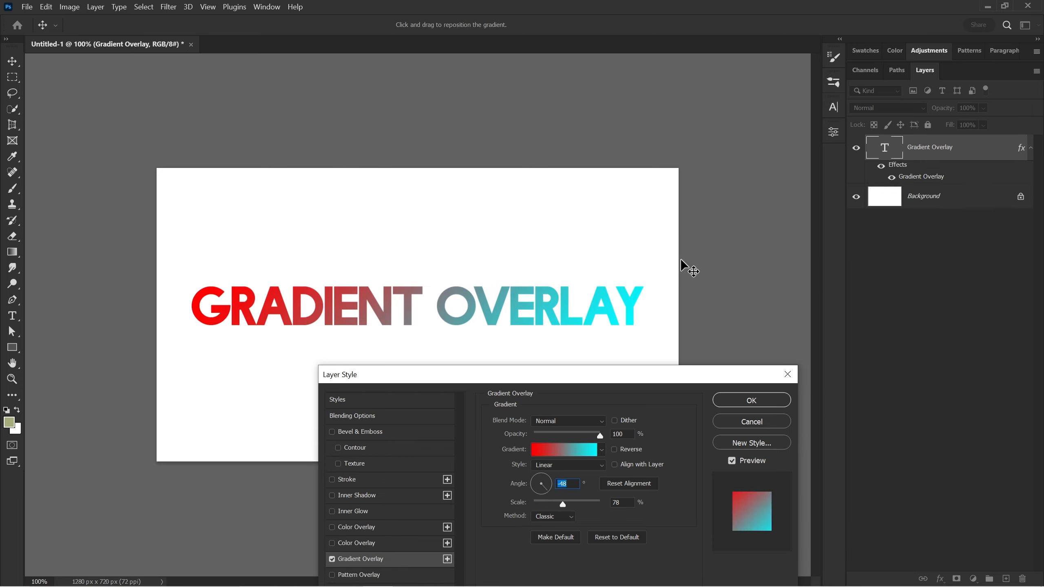
left_click_drag(545, 369, 507, 340)
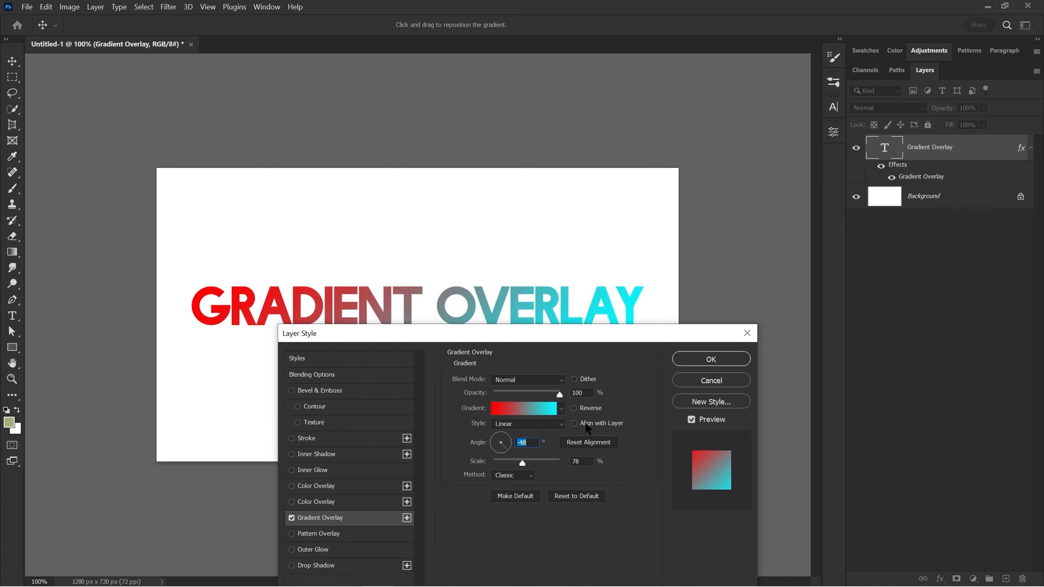
left_click_drag(522, 464, 576, 464)
left_click_drag(586, 335, 626, 356)
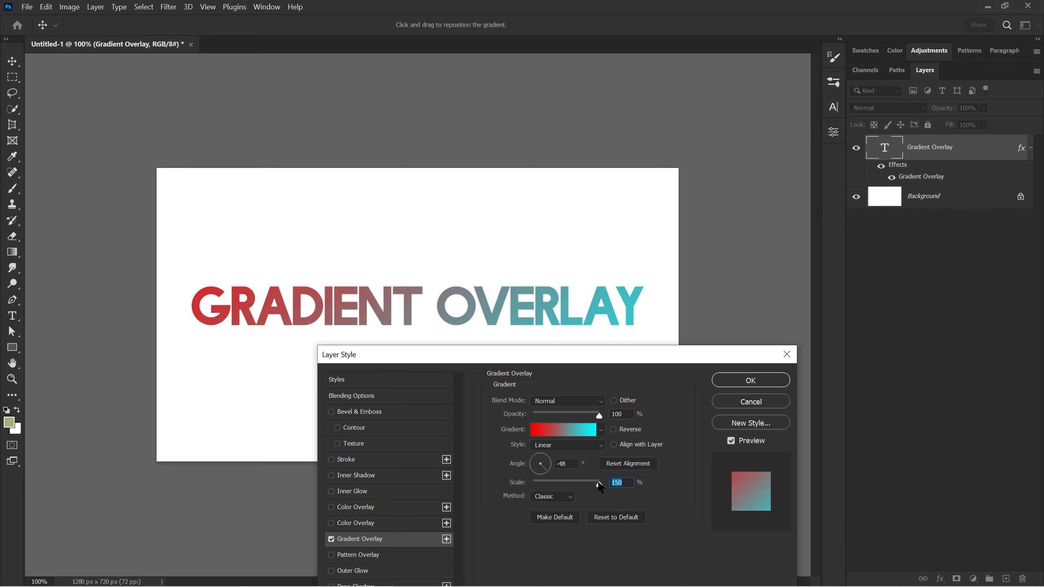
left_click_drag(599, 484, 493, 484)
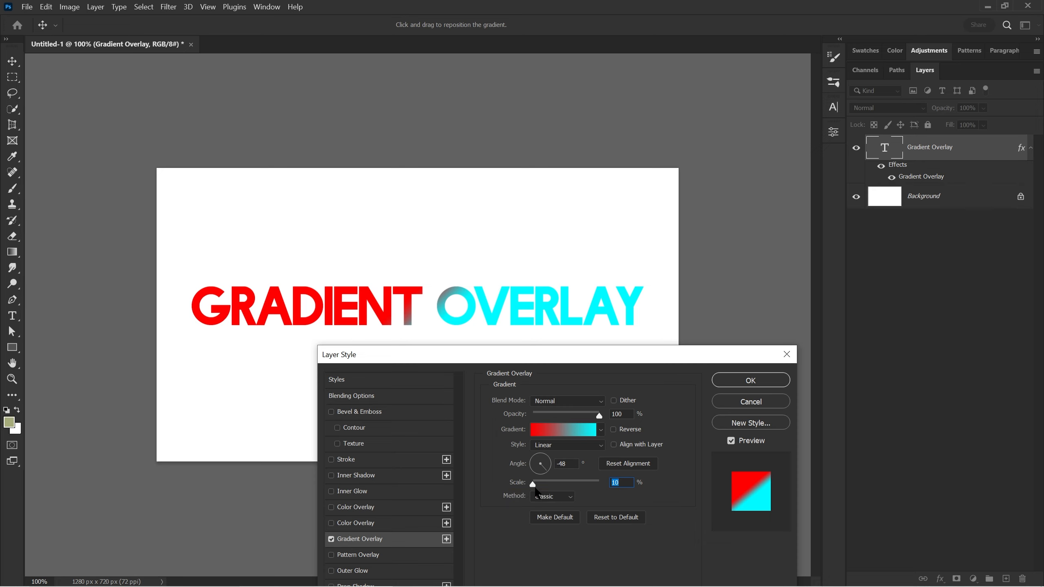
left_click_drag(533, 486, 544, 489)
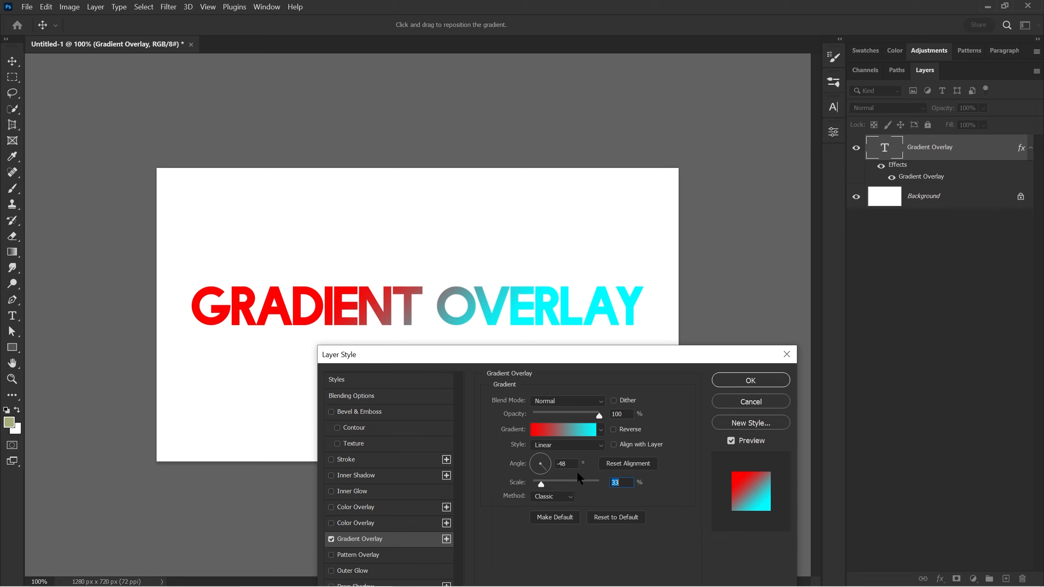
left_click_drag(543, 486, 562, 487)
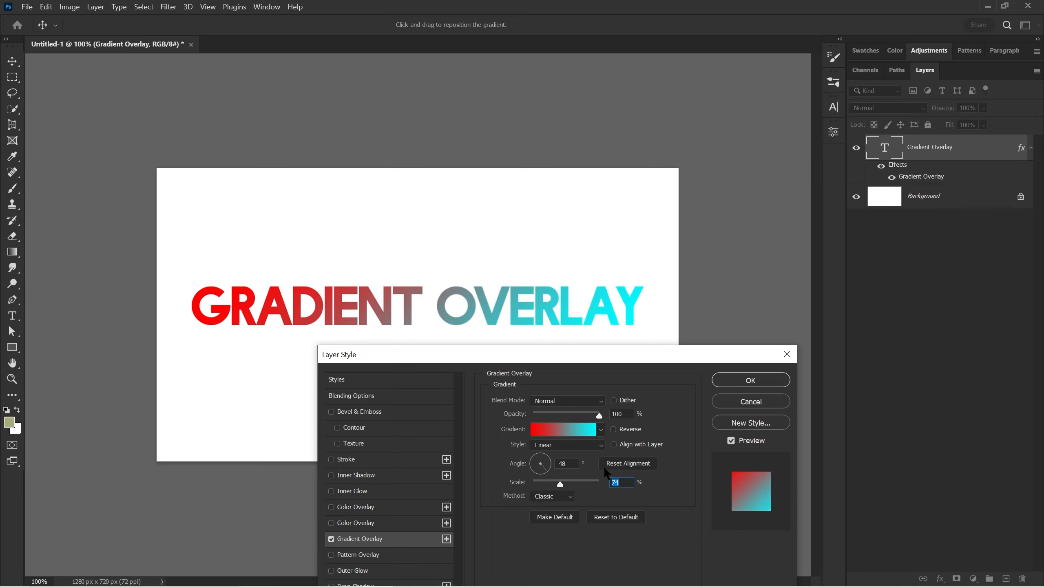
Set the linear gradient overlay's scale to 10% and its angle to 1°.
left_click_drag(561, 484, 450, 471)
left_click(552, 463)
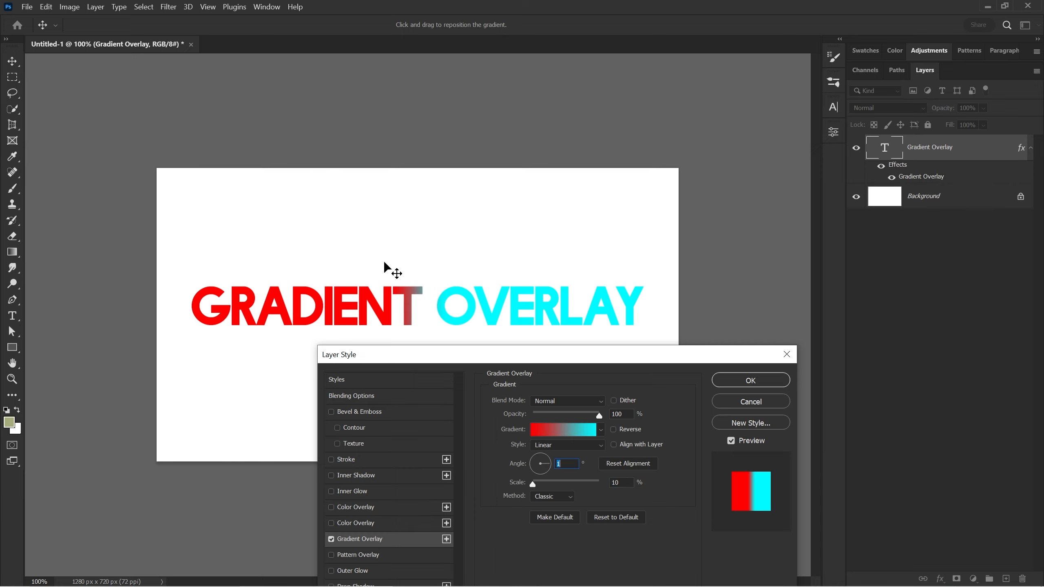
Compare the Perceptual and Linear gradient methods on the text, and return the method to Classic.
left_click_drag(602, 362, 603, 328)
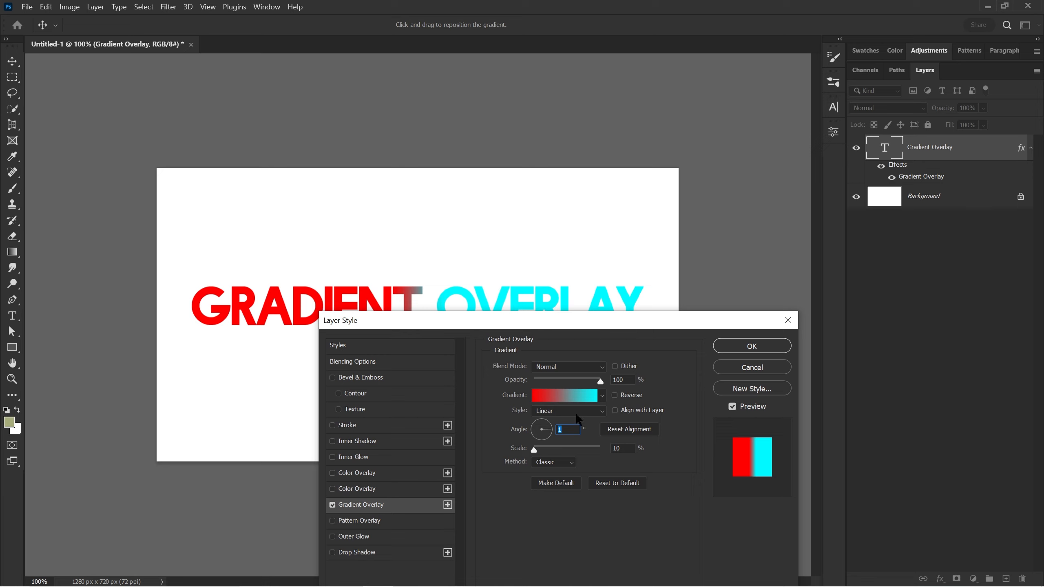
left_click(558, 462)
left_click(556, 464)
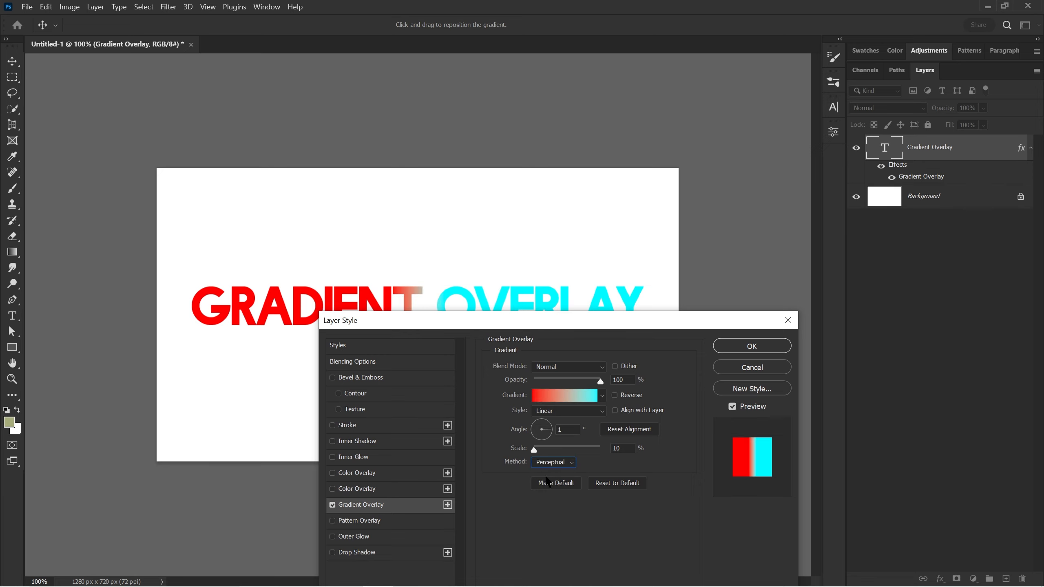
left_click(555, 464)
left_click(556, 473)
left_click(555, 463)
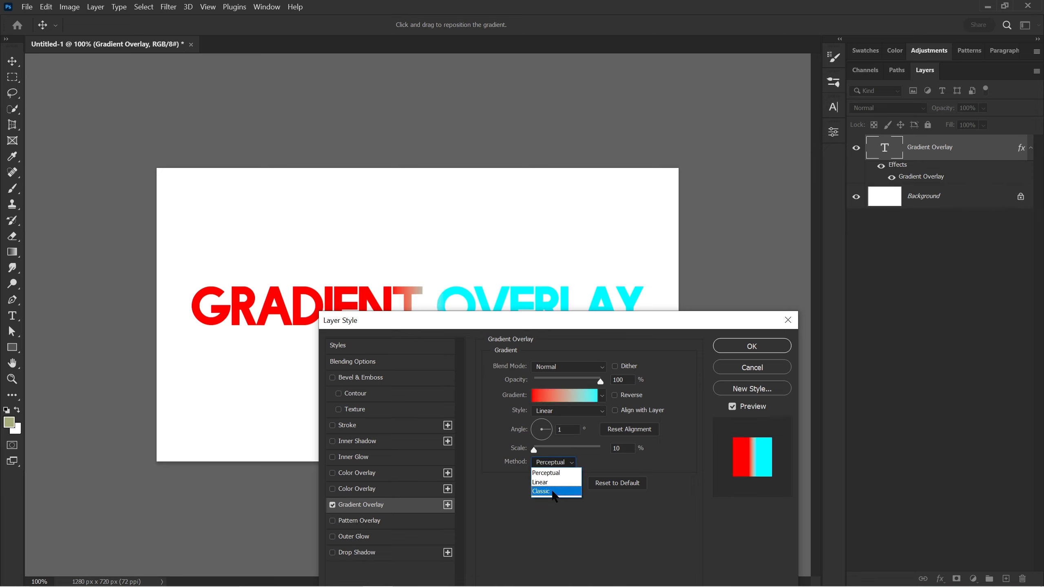
left_click(552, 483)
left_click(555, 462)
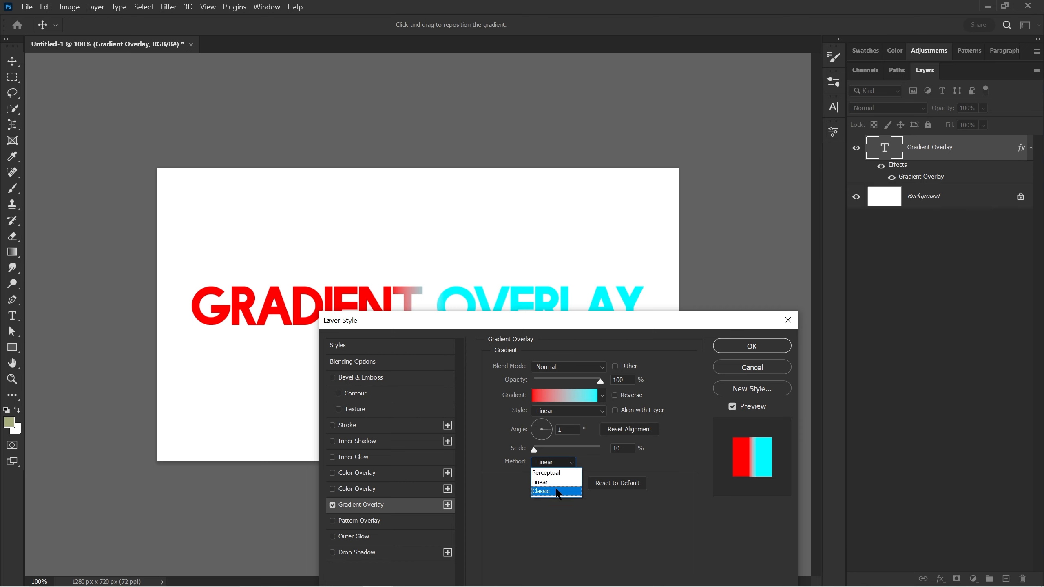
left_click(556, 491)
Apply the Gradient Overlay settings to the text layer and close the layer style dialog.
left_click_drag(631, 328, 702, 247)
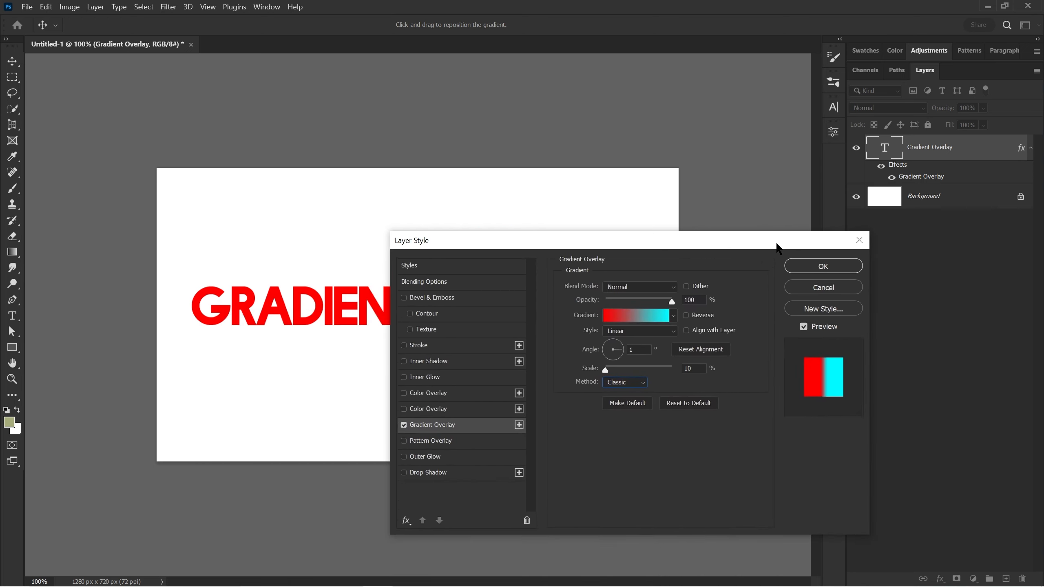
left_click(816, 270)
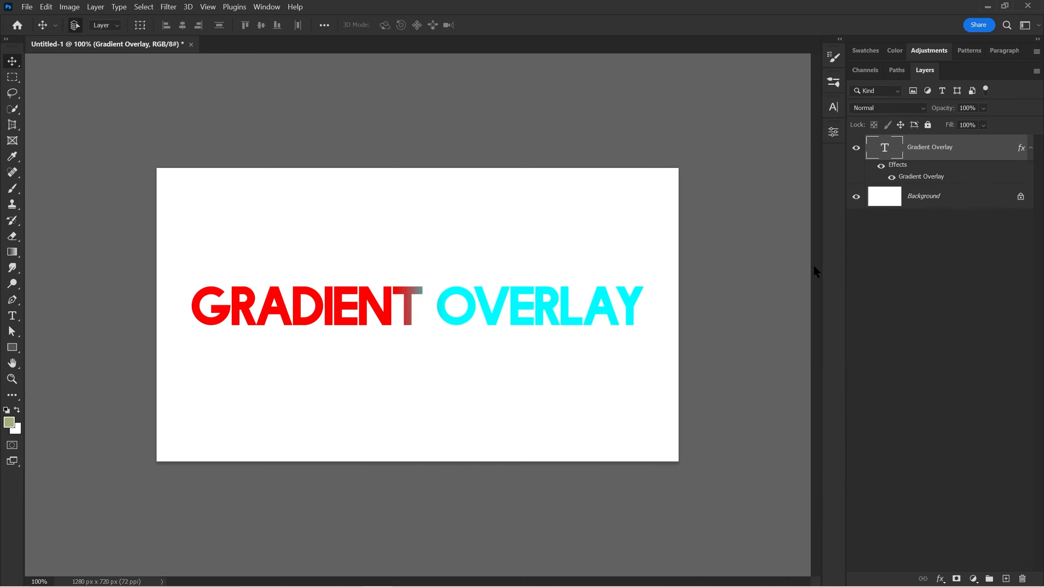